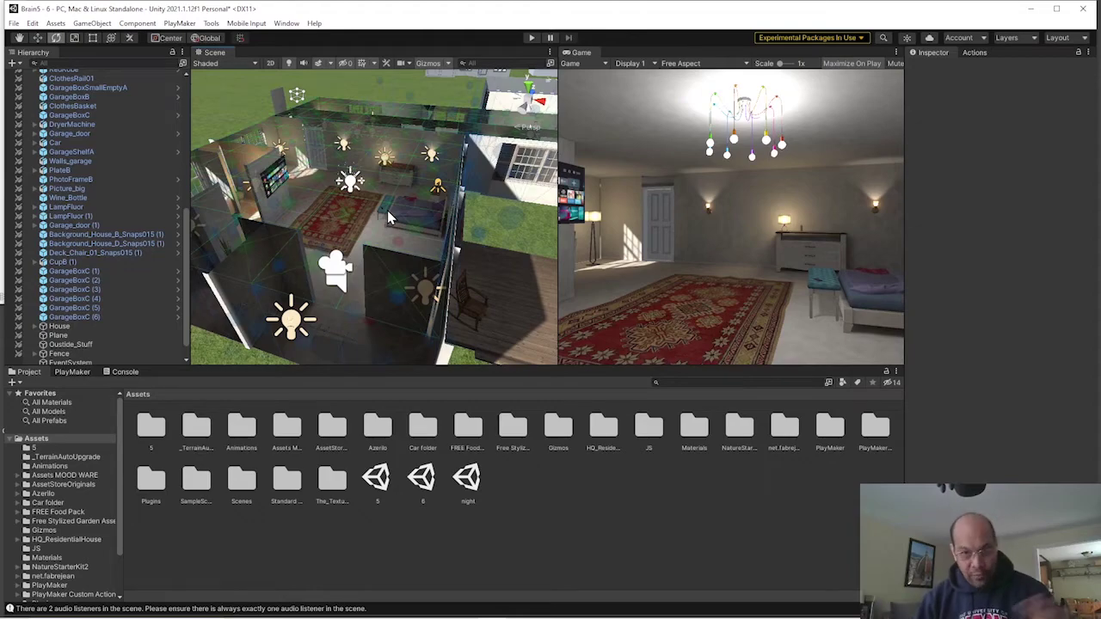
Playtest the scene briefly, then save it as a new scene named 'wake'.
key(ctrl+p)
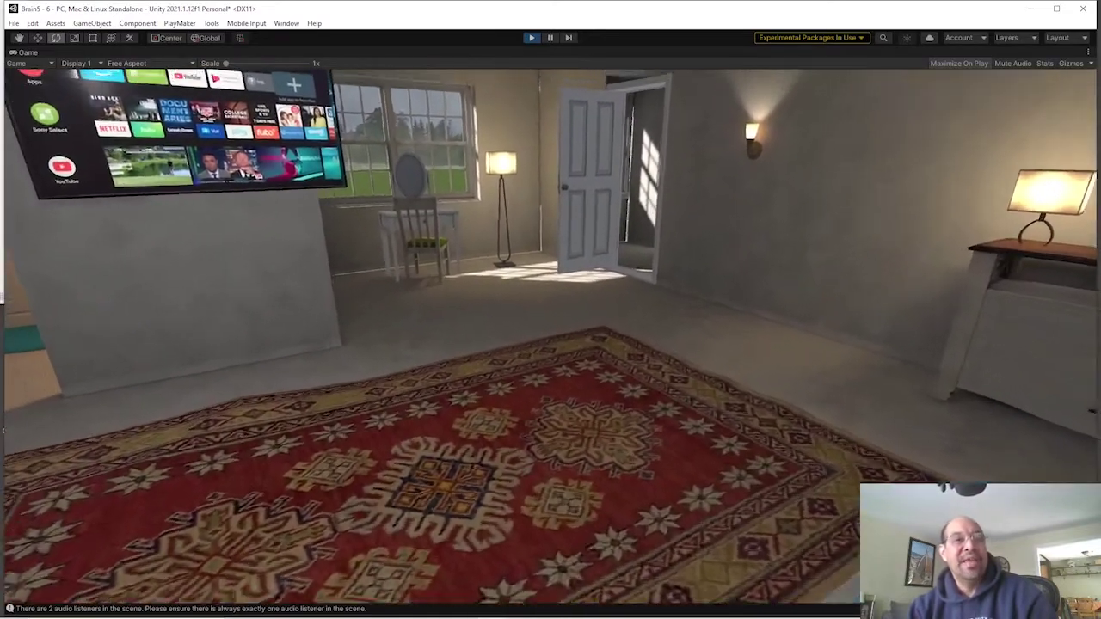
key(ctrl+p)
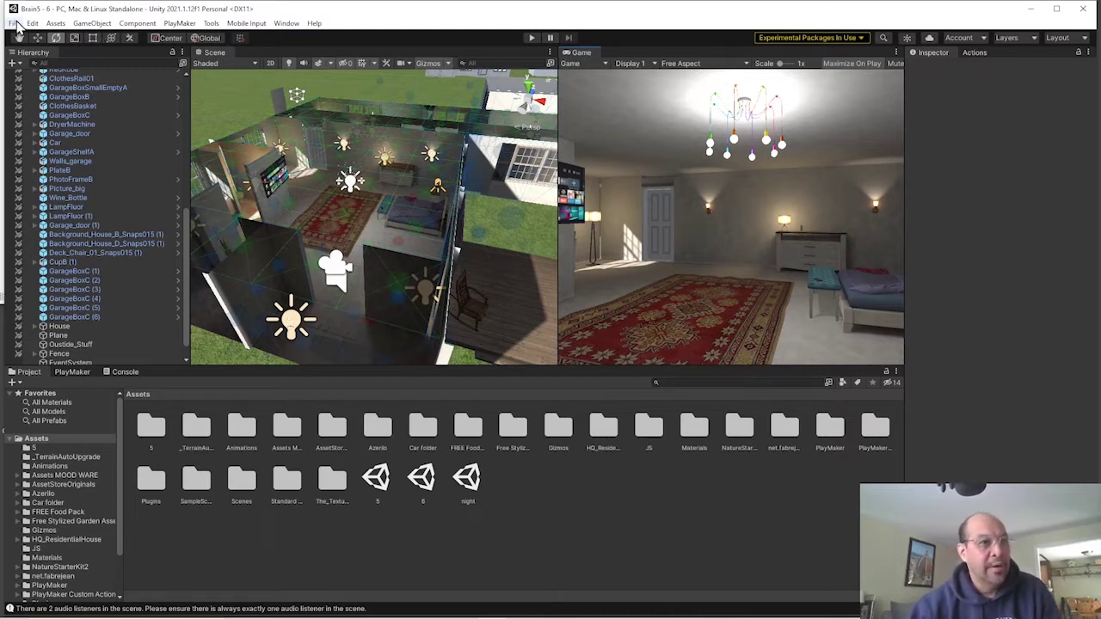
click(14, 24)
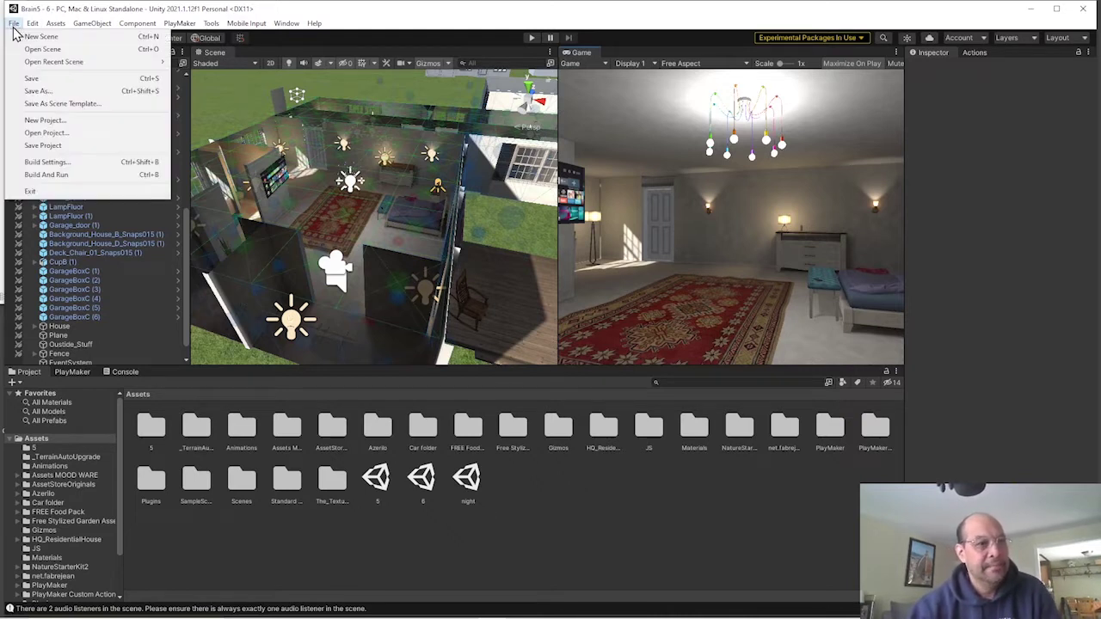
click(41, 91)
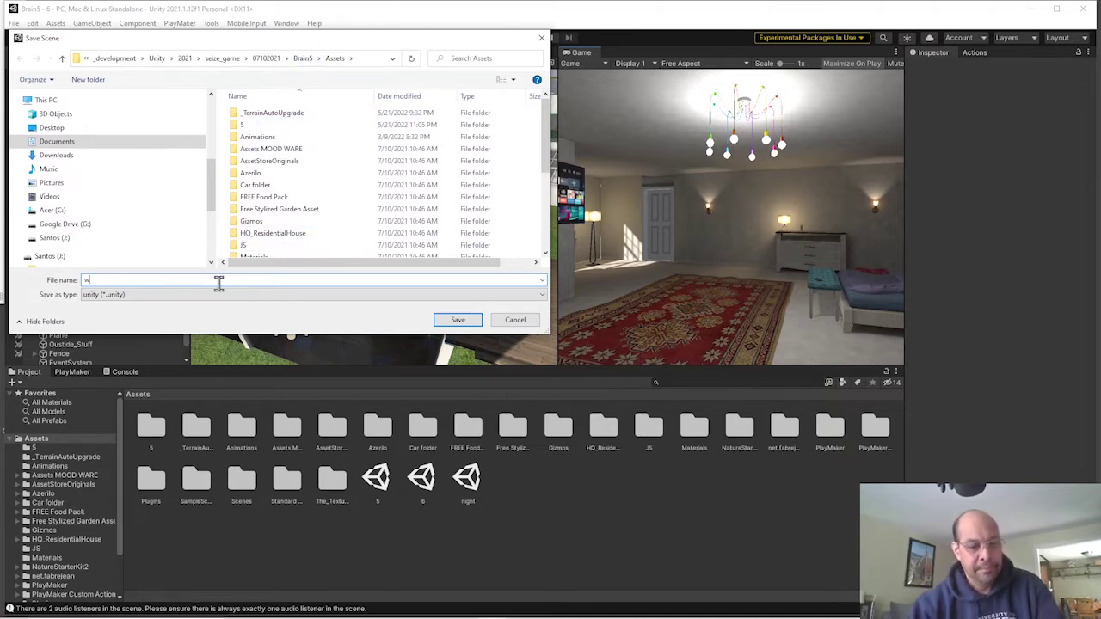
text(ake)
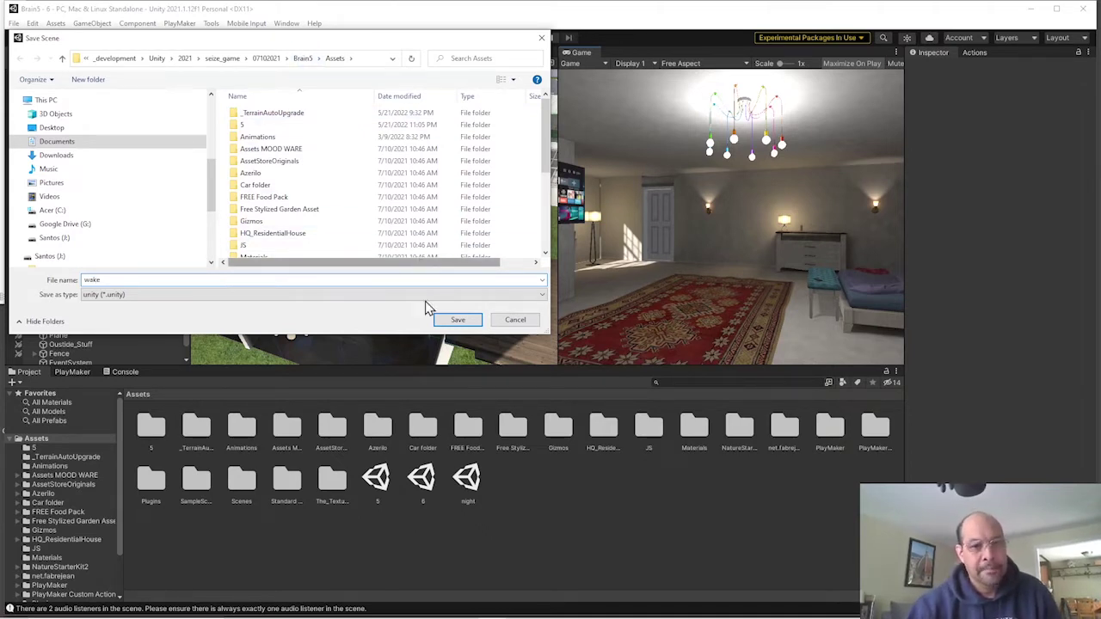
click(450, 321)
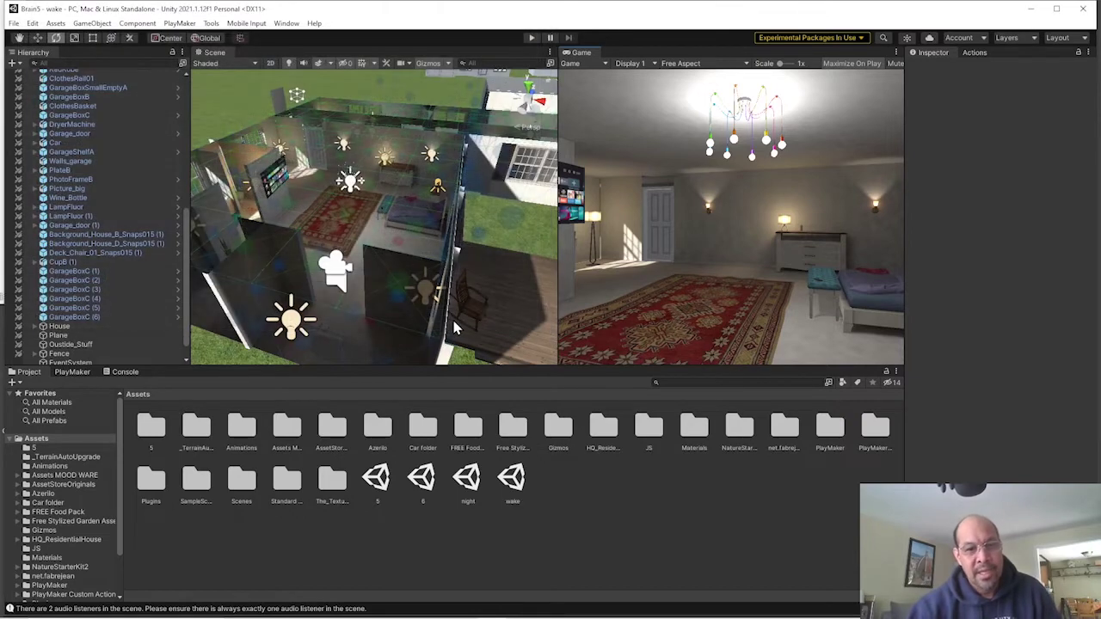
Add the wake scene to Build Settings, enable scene 6, and order wake above 6.
click(515, 480)
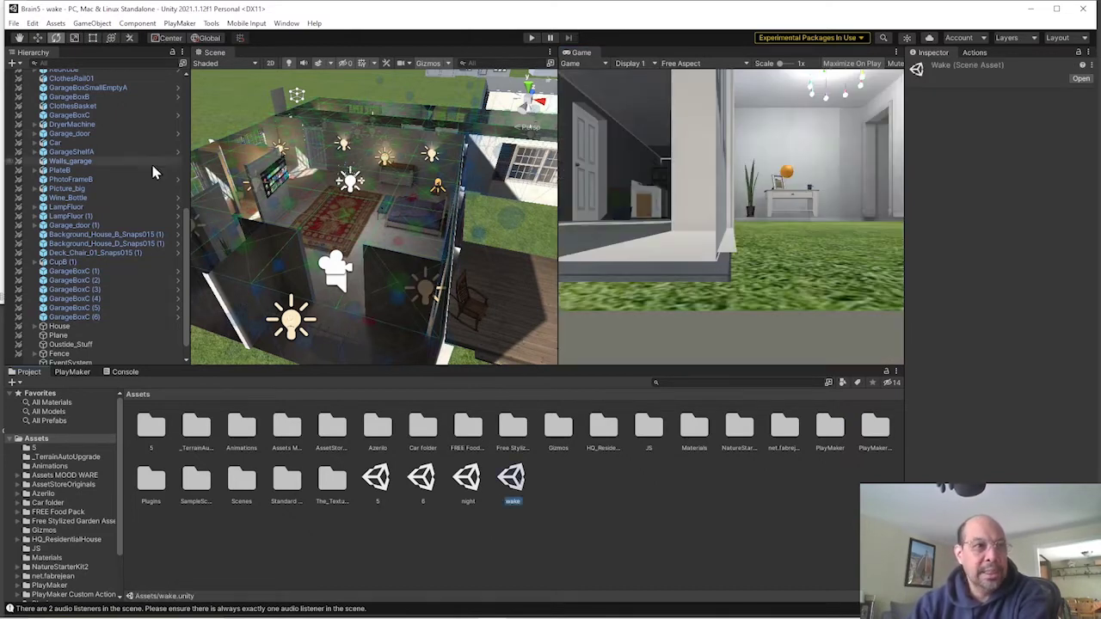
click(14, 23)
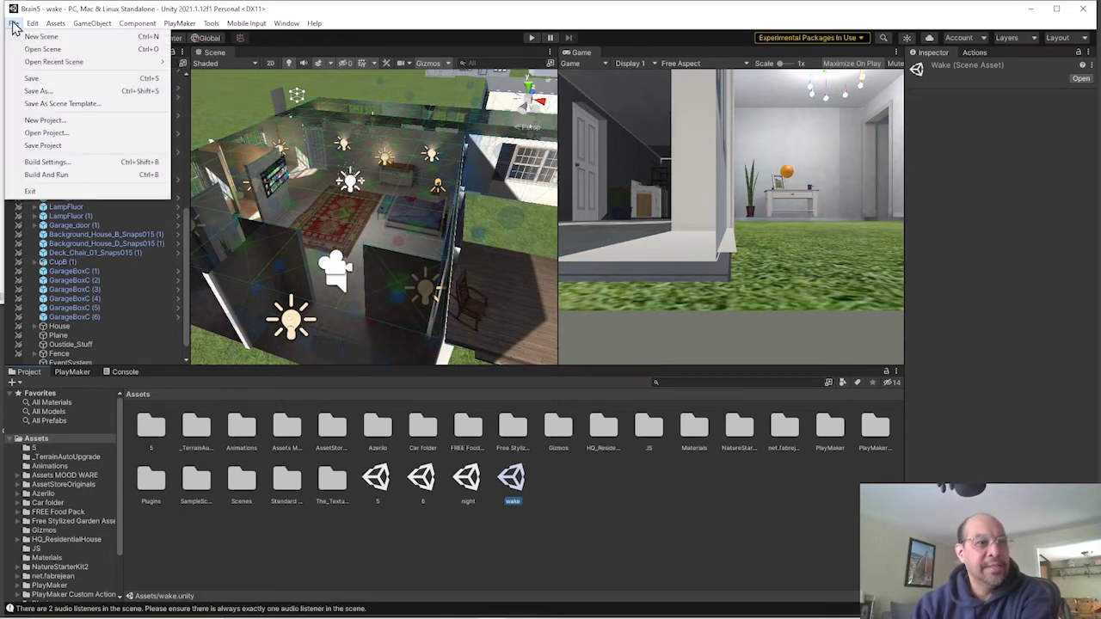
click(65, 165)
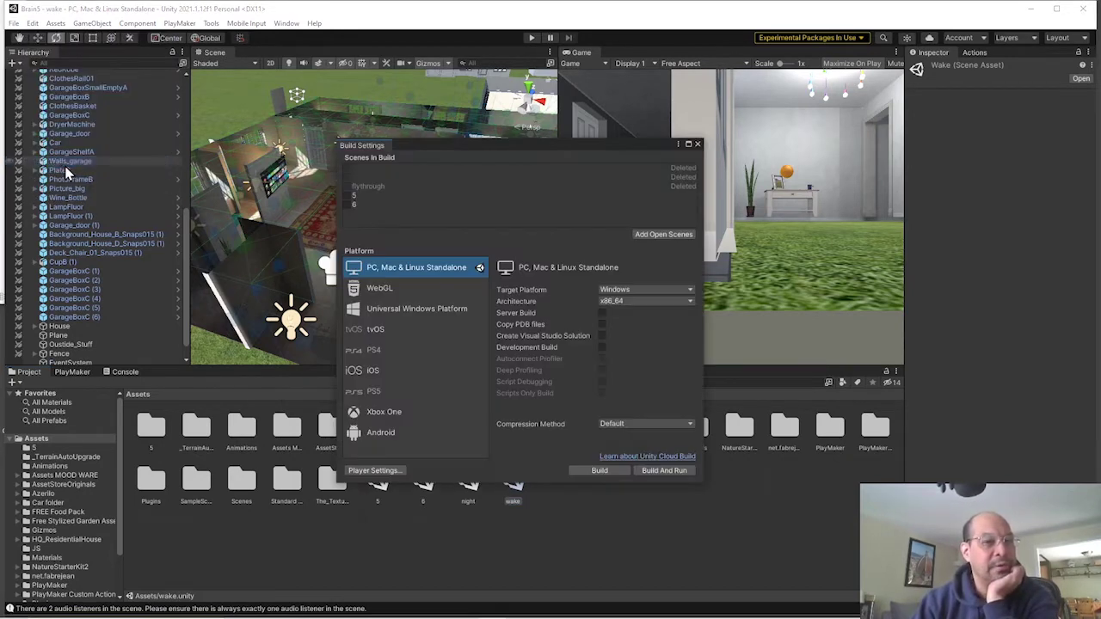
click(666, 236)
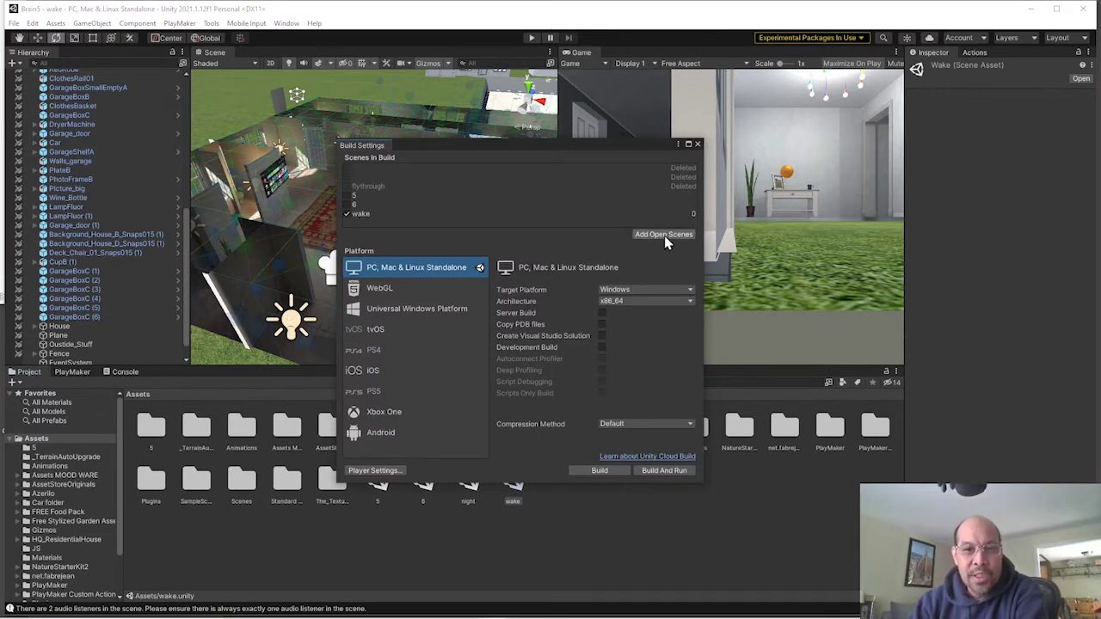
click(346, 205)
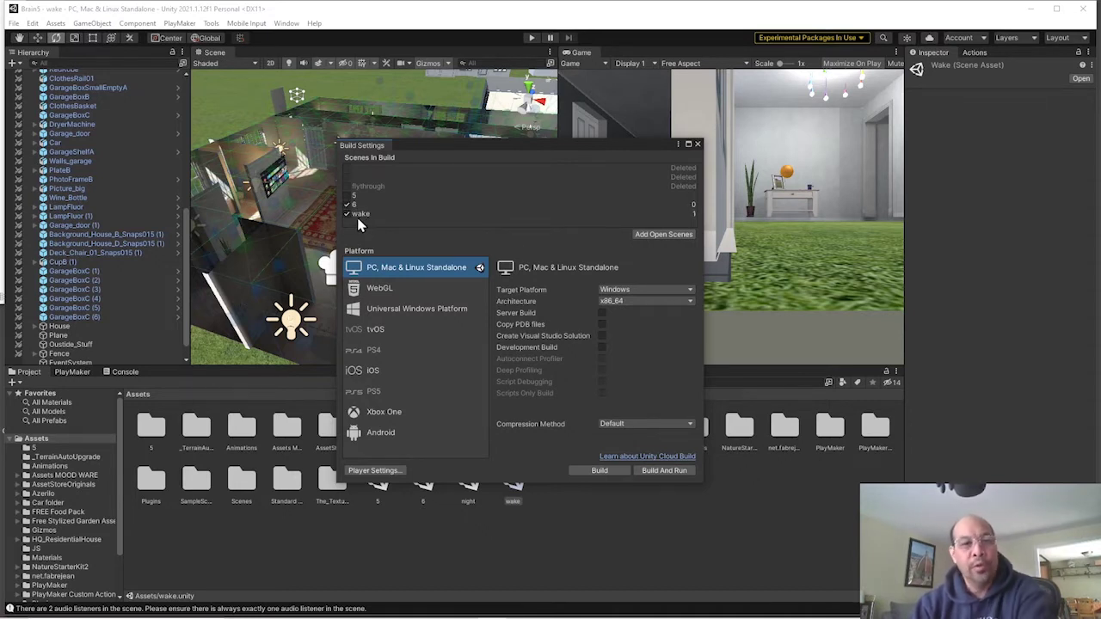
click(359, 215)
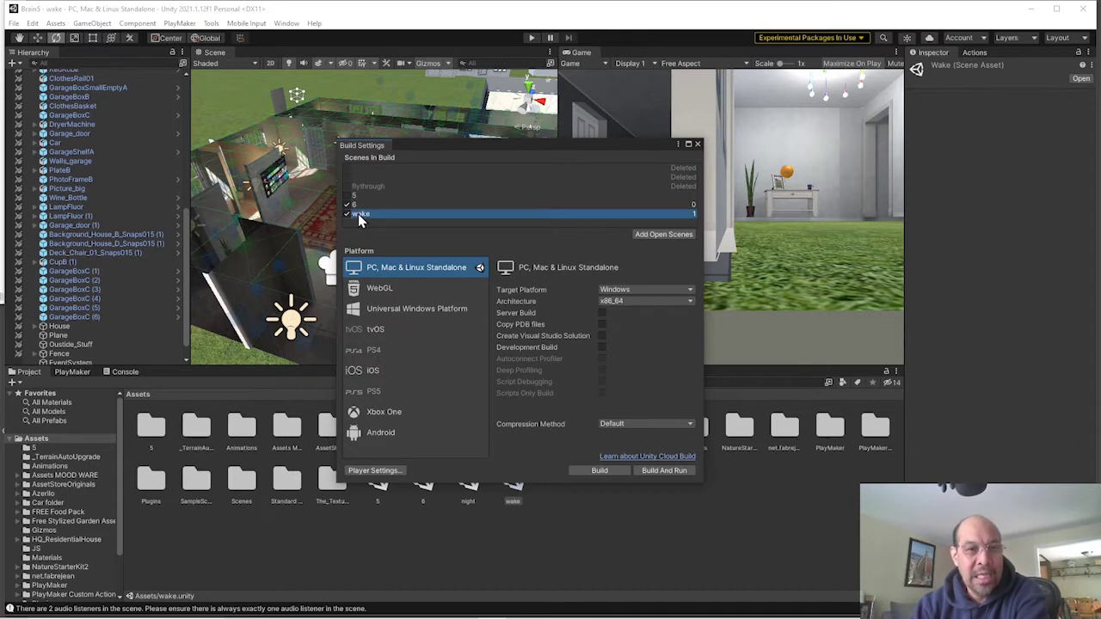
drag(359, 219, 362, 209)
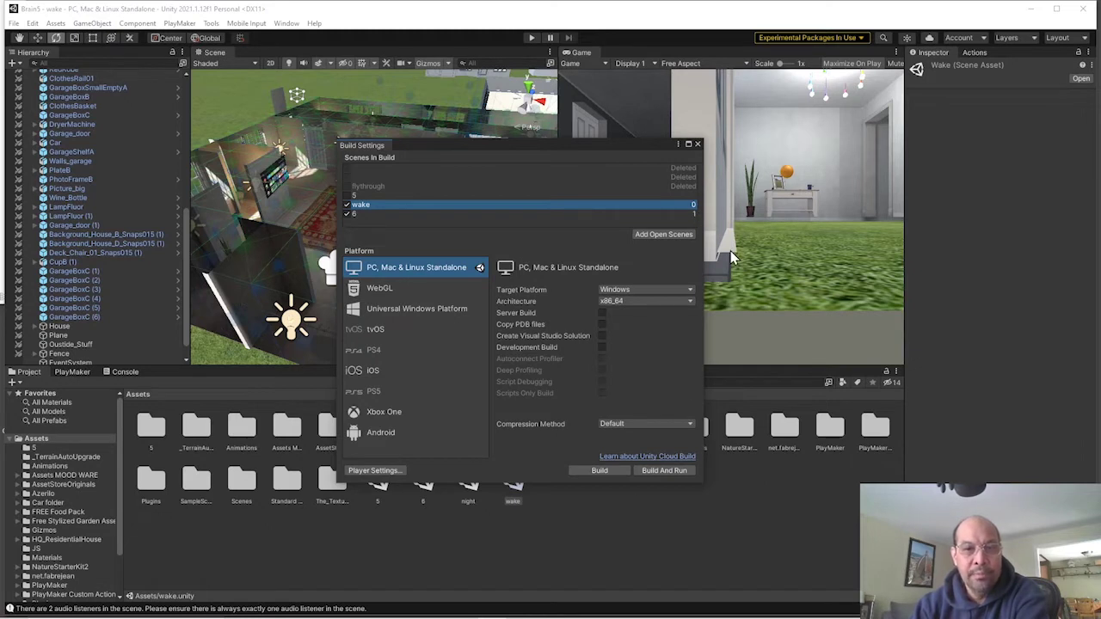
click(697, 145)
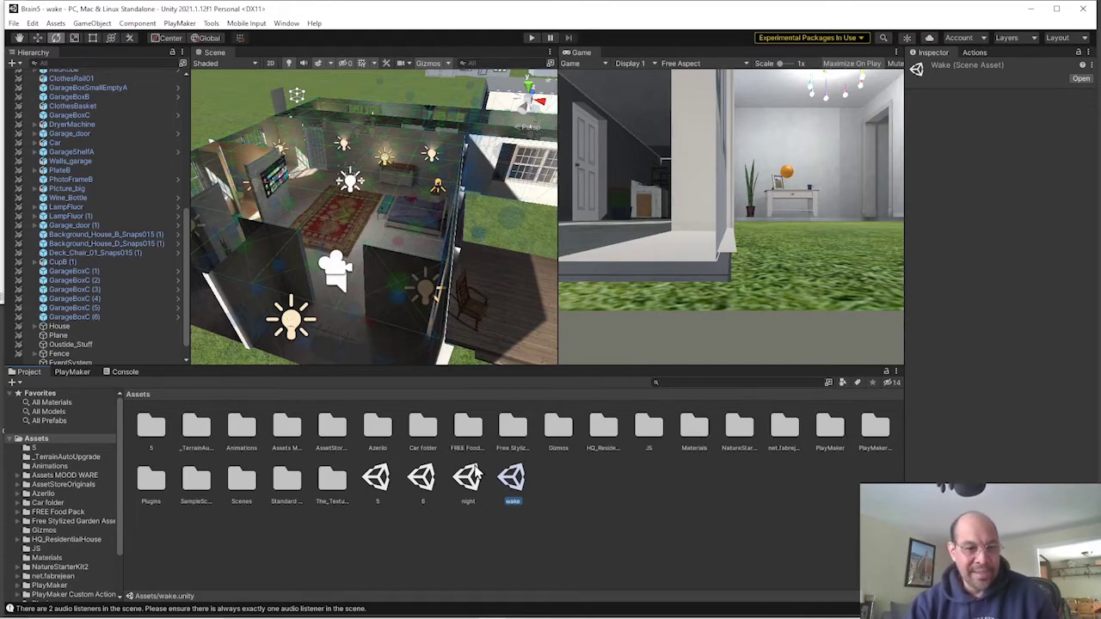
Reopen scene 6 and recheck that the build list shows wake at 0 and 6 at 1.
double_click(421, 479)
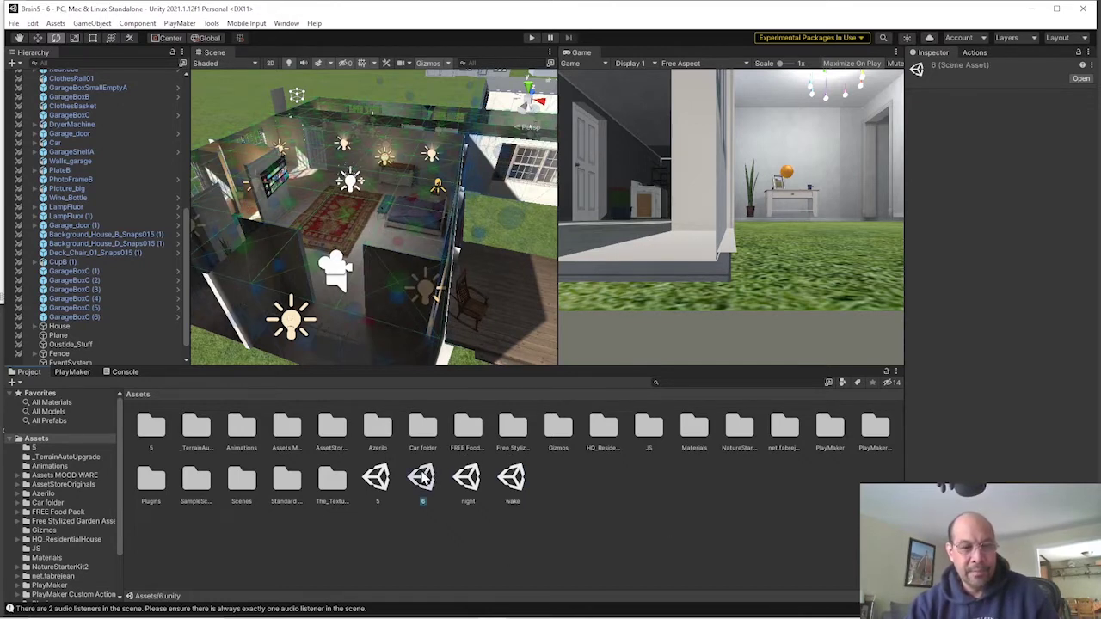
click(14, 24)
click(49, 143)
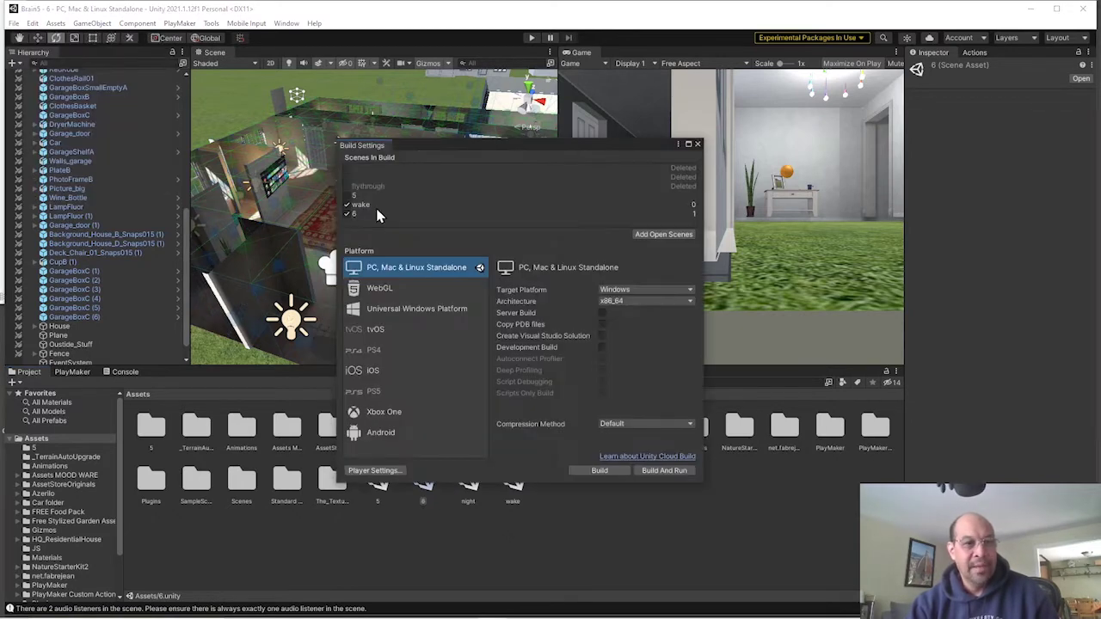
click(697, 145)
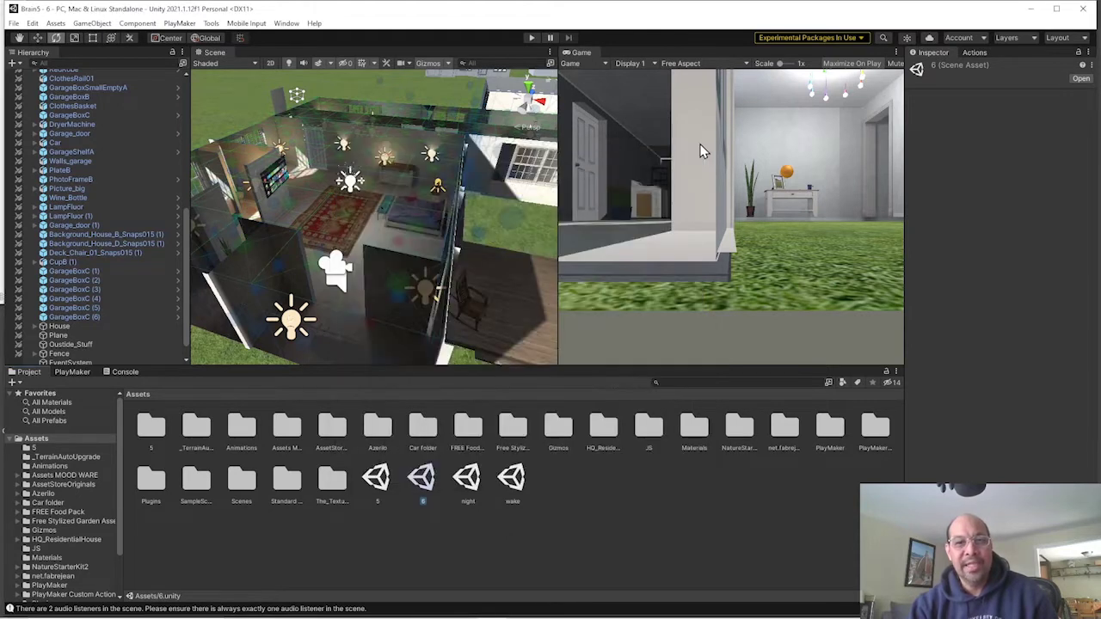
Open the wake scene asset and scroll through its Hierarchy objects.
double_click(511, 497)
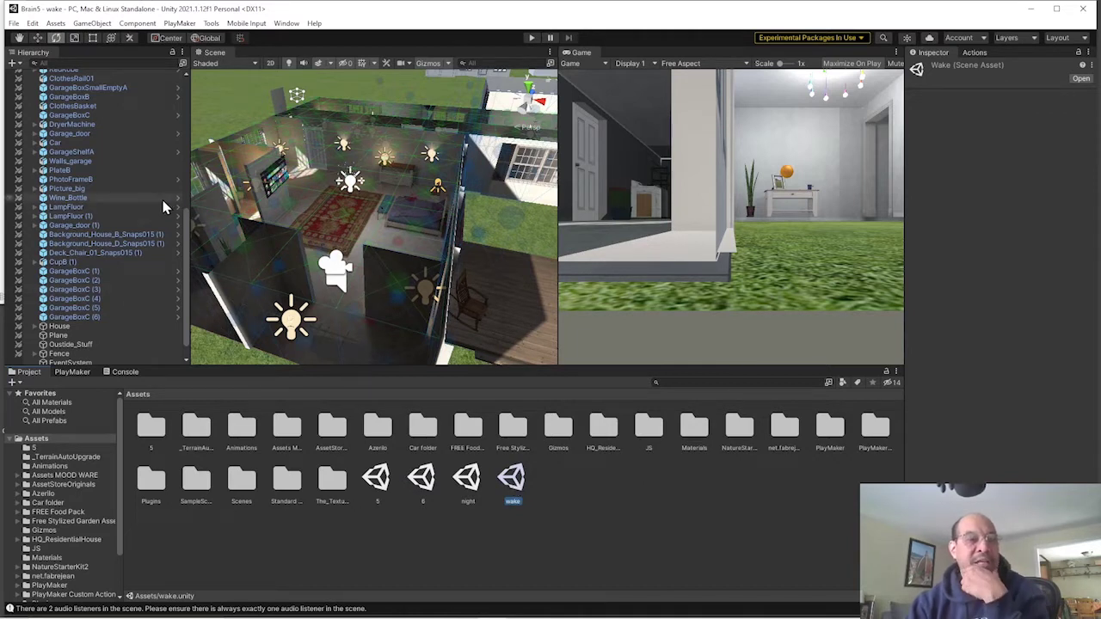
scroll(162, 203, down, 1)
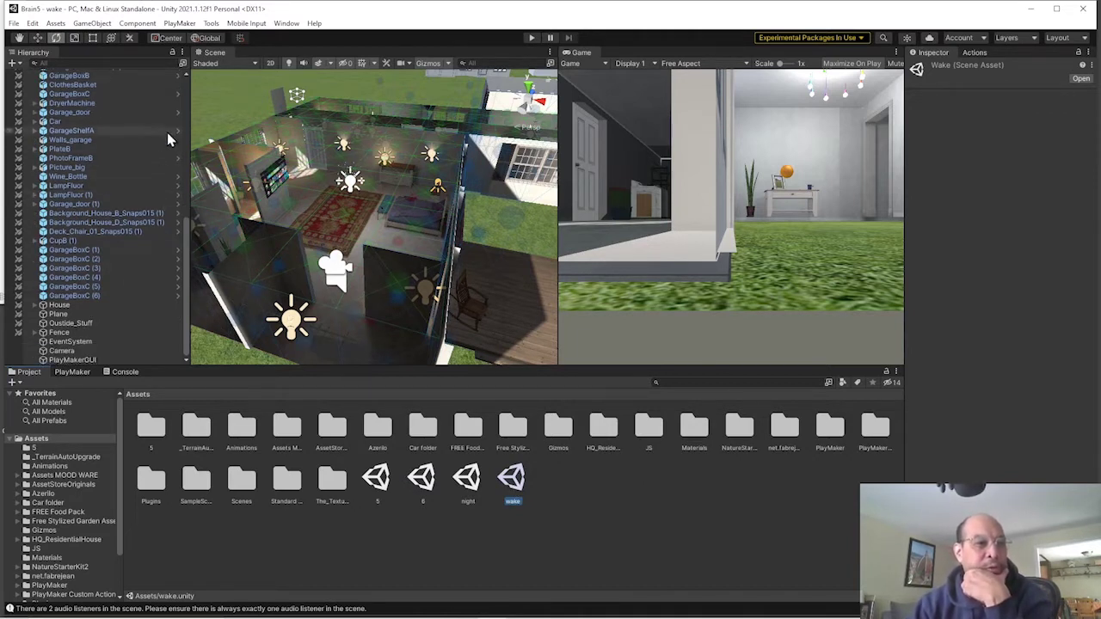
scroll(185, 86, up, 1)
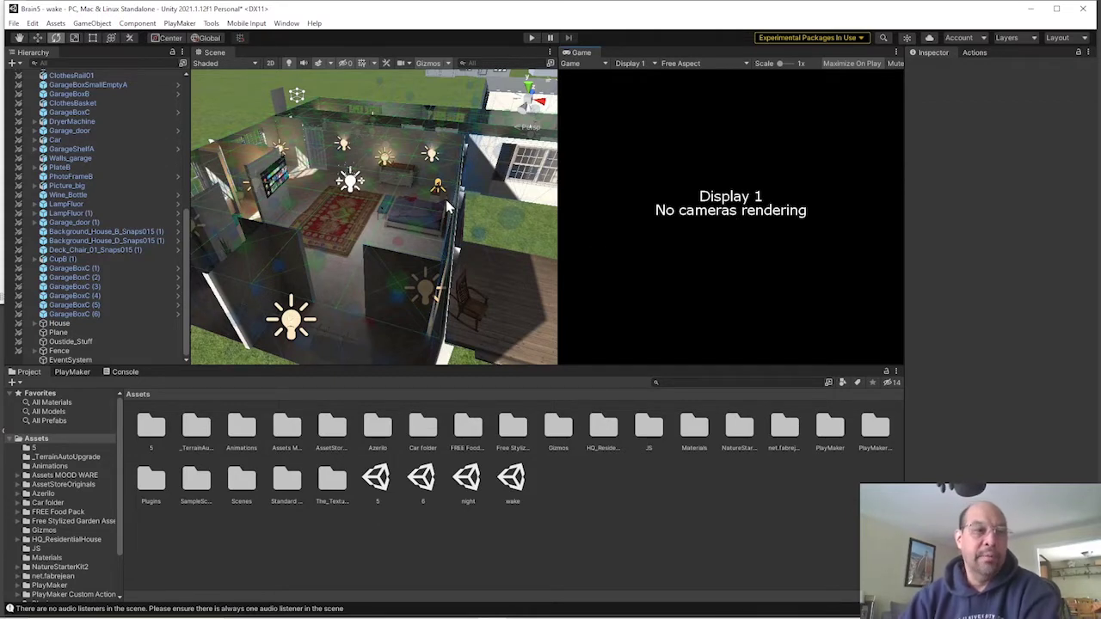
Create a new Camera, move it out of Fence to the scene root, and frame it in the Scene view.
right_click(87, 352)
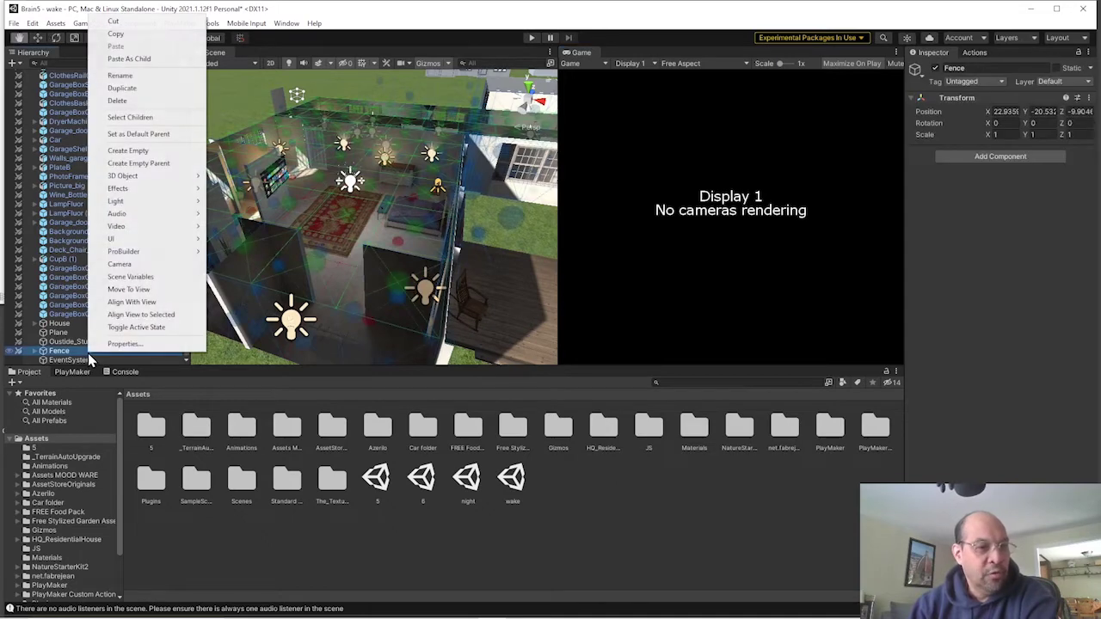
click(129, 265)
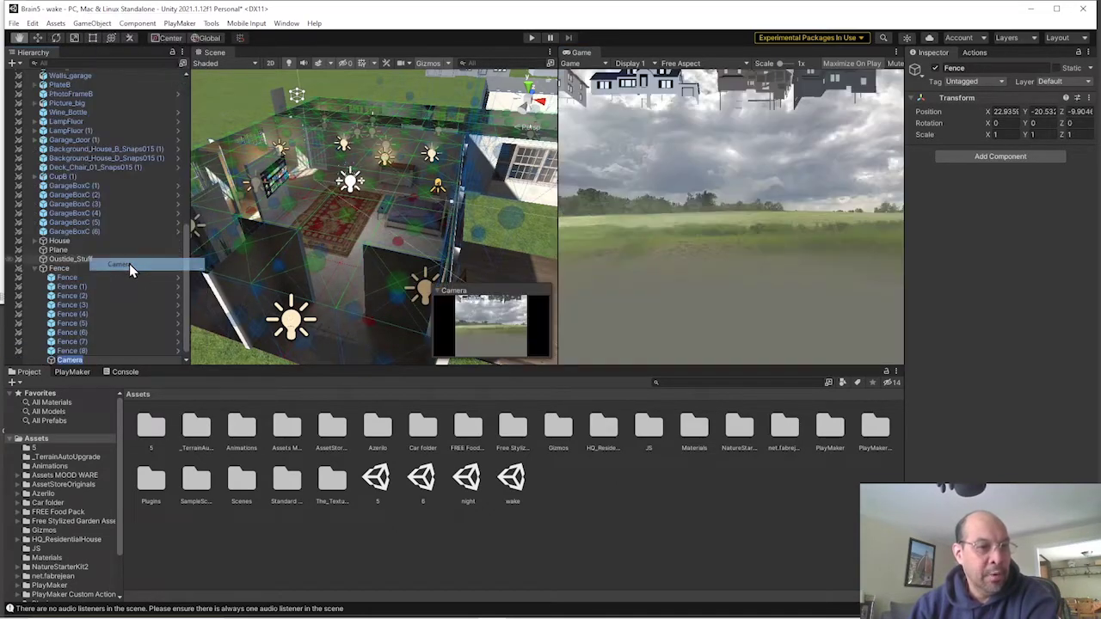
click(84, 333)
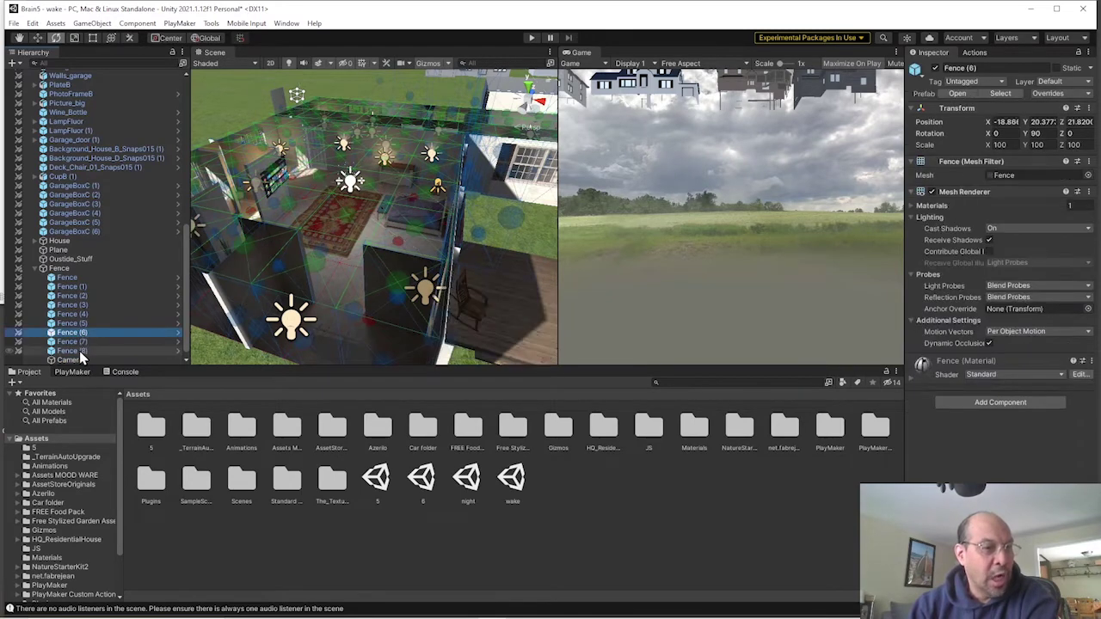
drag(76, 362, 72, 264)
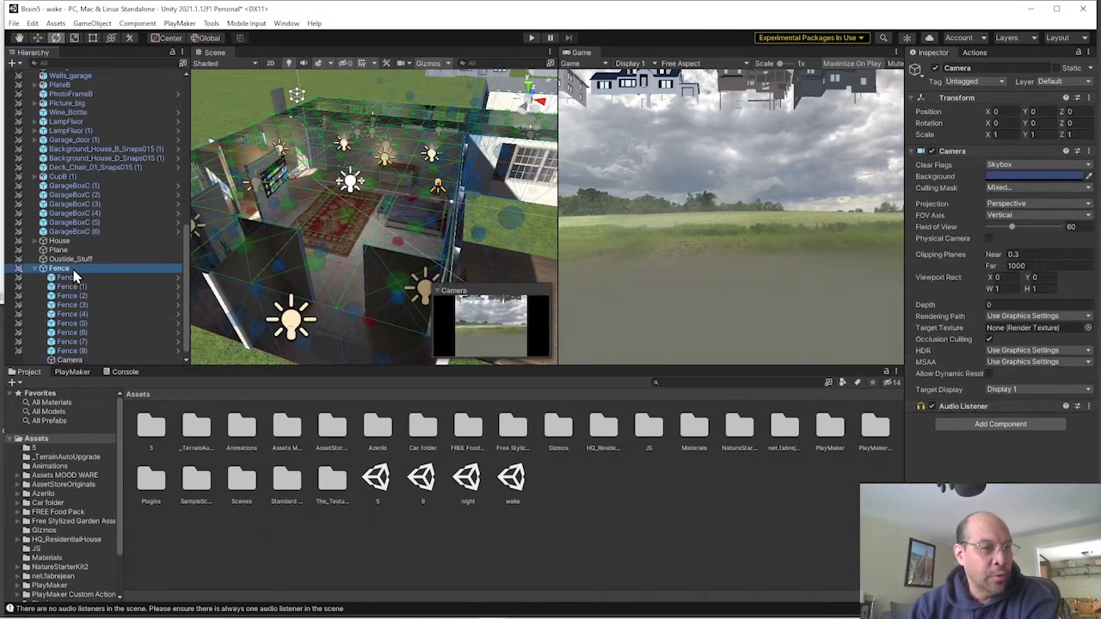
click(73, 361)
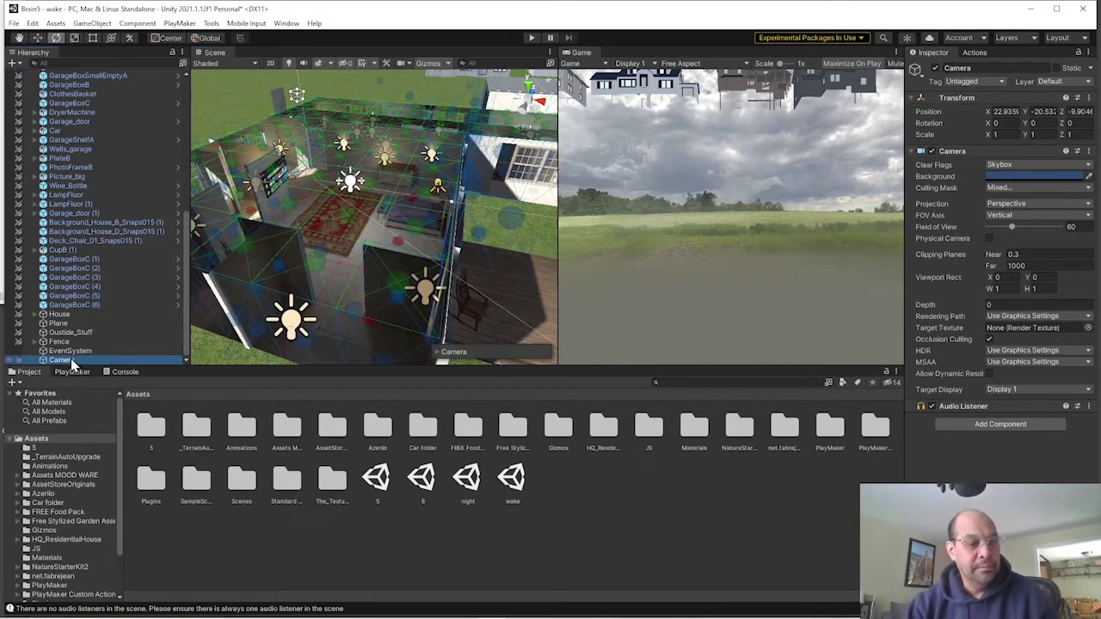
double_click(74, 361)
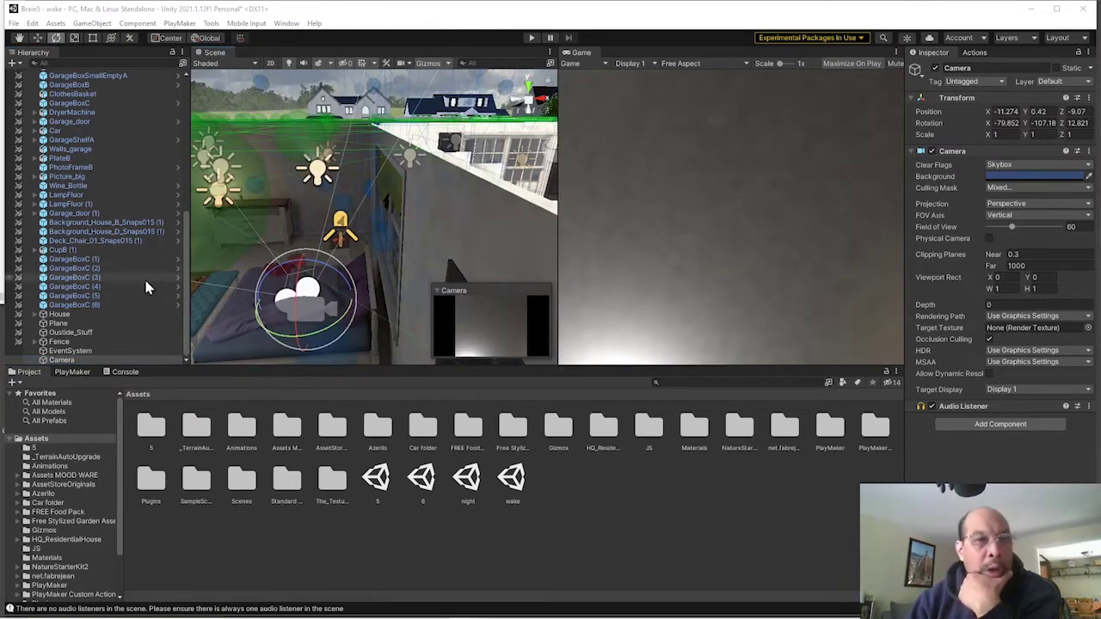
Open the Animation window and dock it alongside the other panels.
click(286, 24)
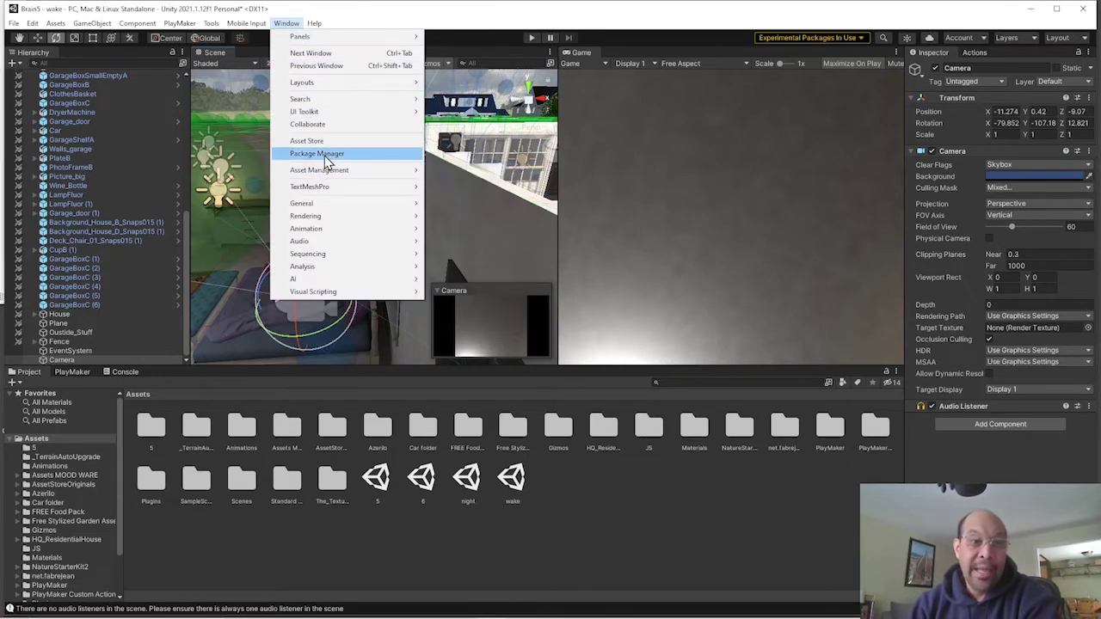
mouse_move(329, 229)
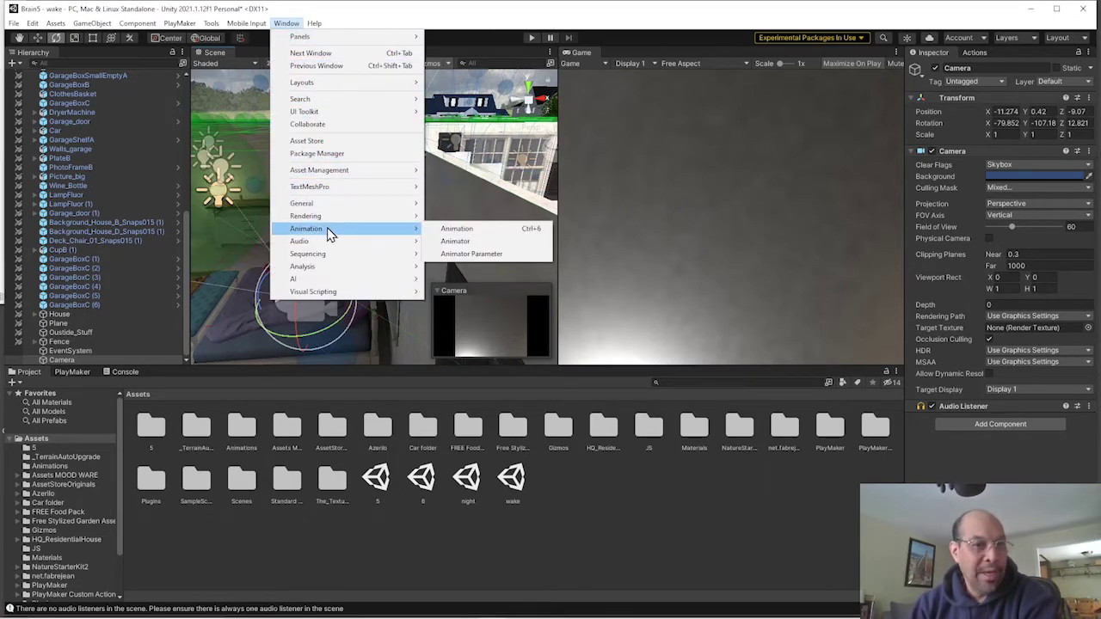
click(463, 230)
drag(368, 373, 109, 376)
click(109, 371)
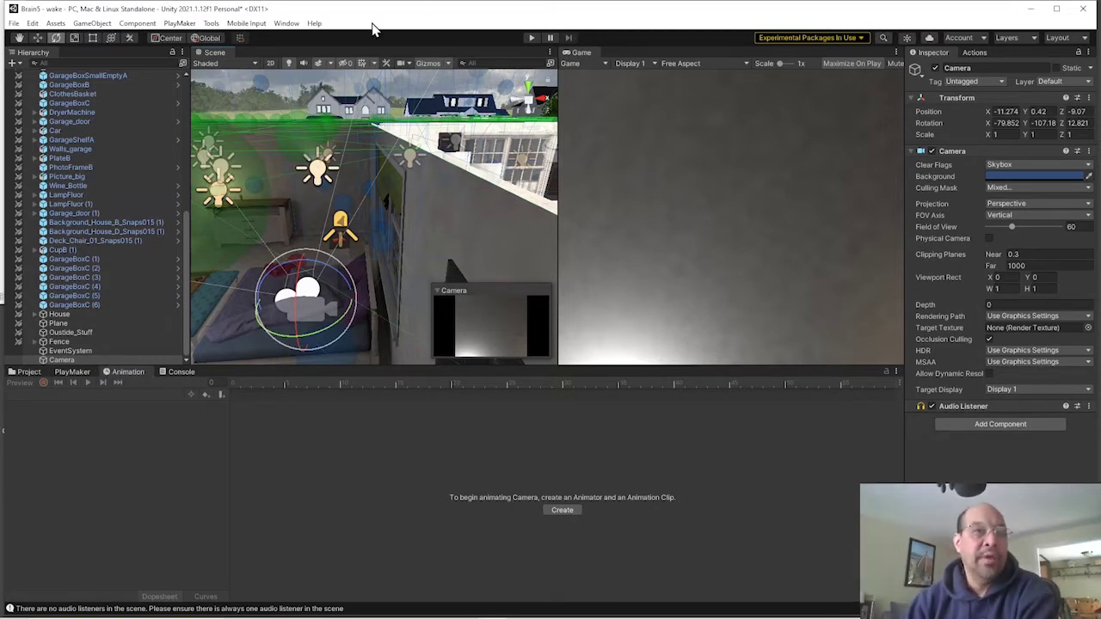
Open the Animator window from the Window > Animation menu.
click(288, 26)
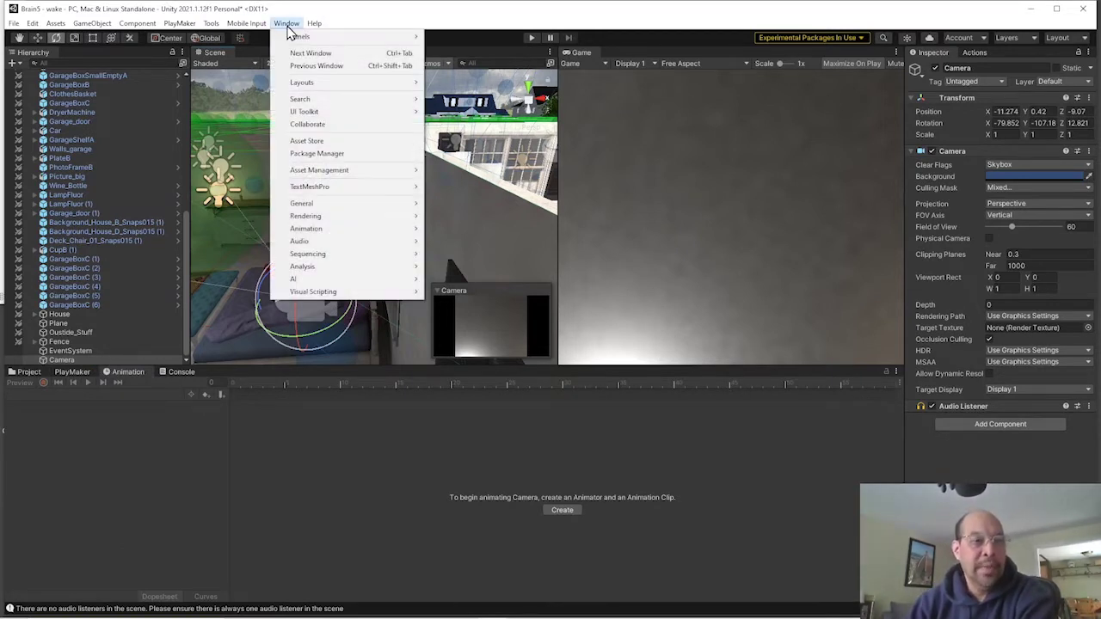
mouse_move(335, 229)
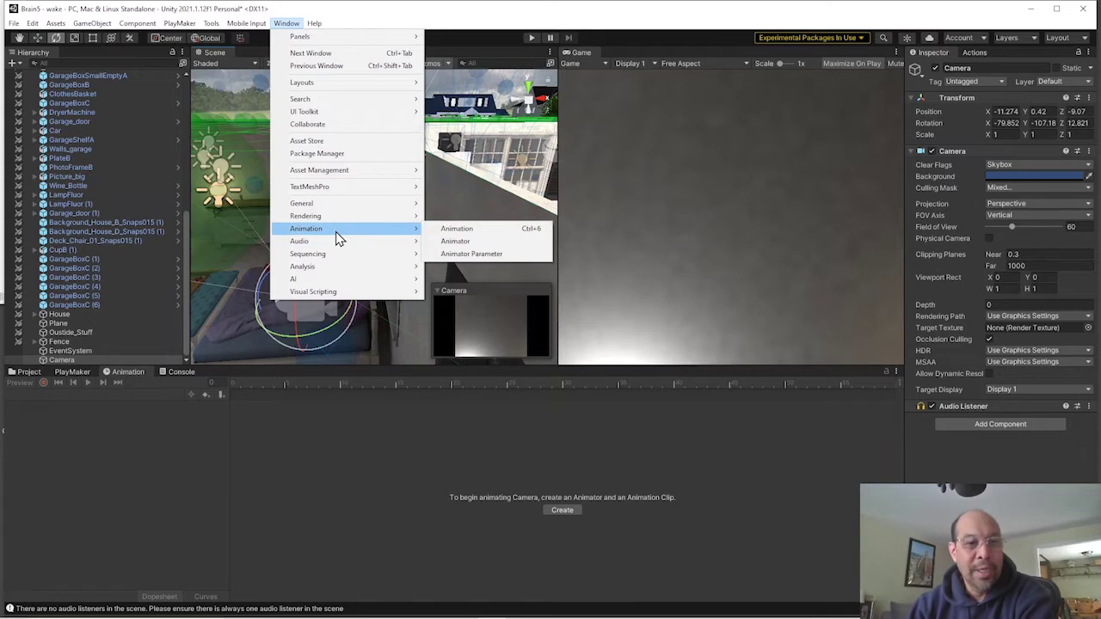
click(456, 243)
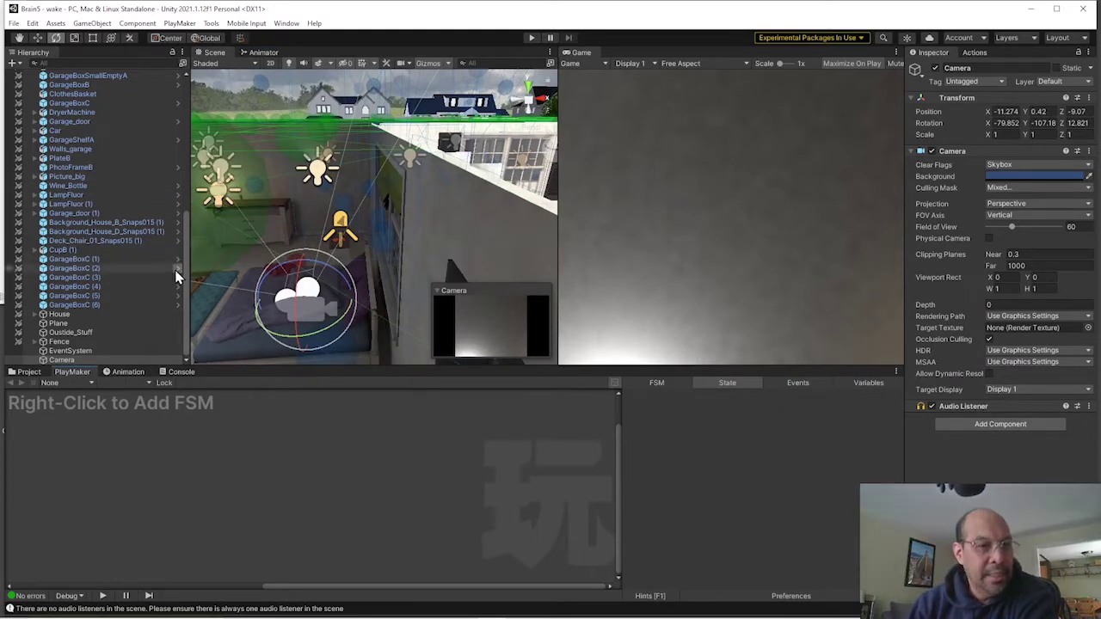
Add a PlayMaker FSM to the Camera and create a 'wake' event in its Events list.
click(59, 361)
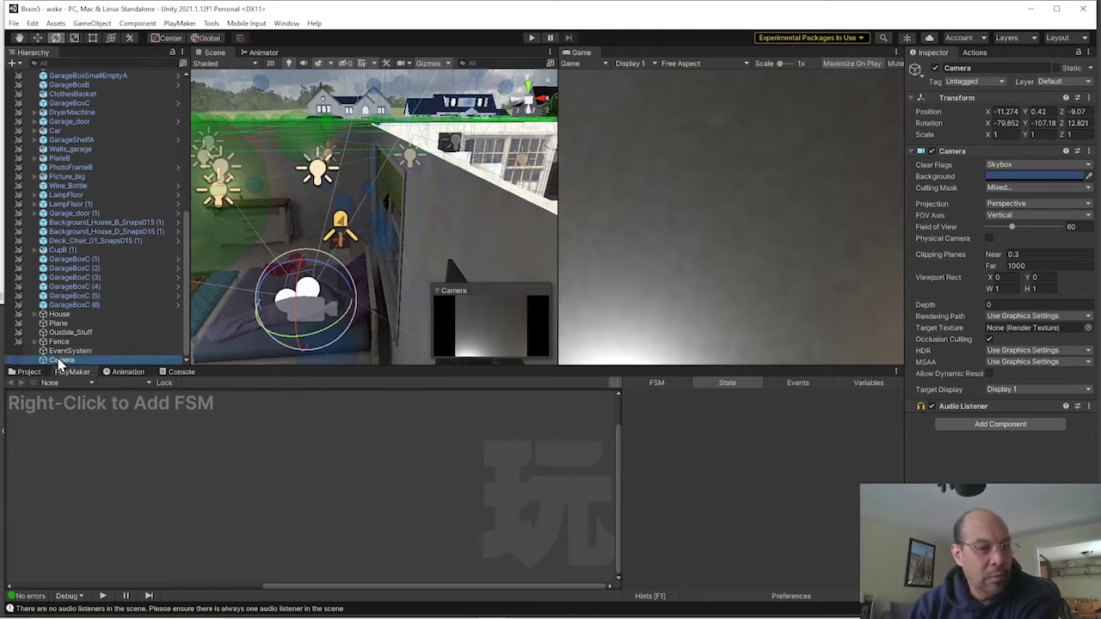
right_click(91, 420)
click(133, 428)
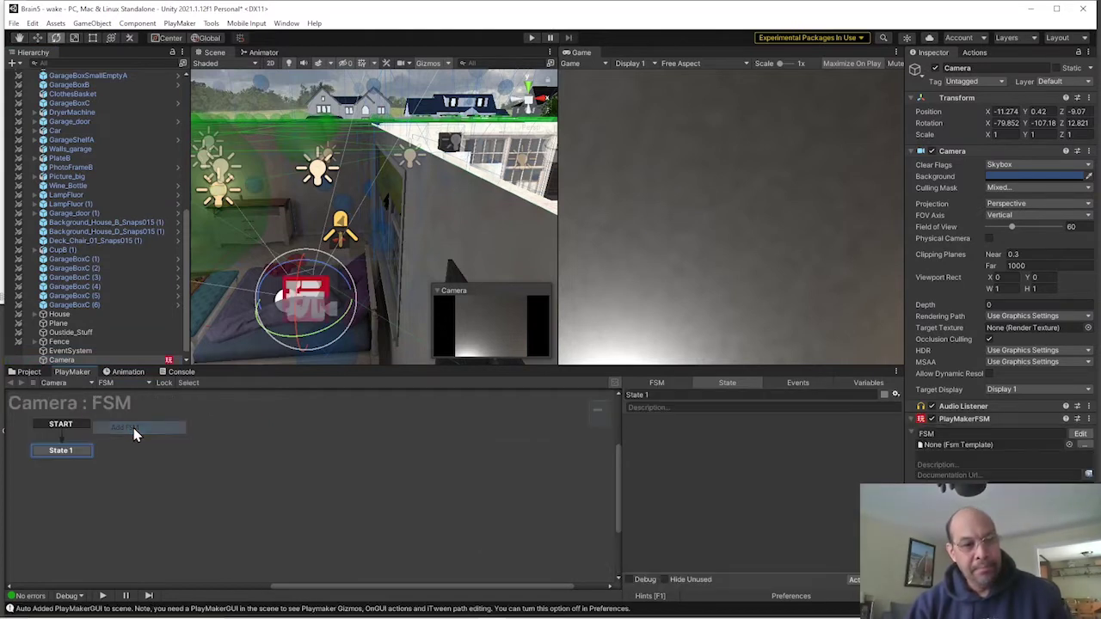
click(216, 553)
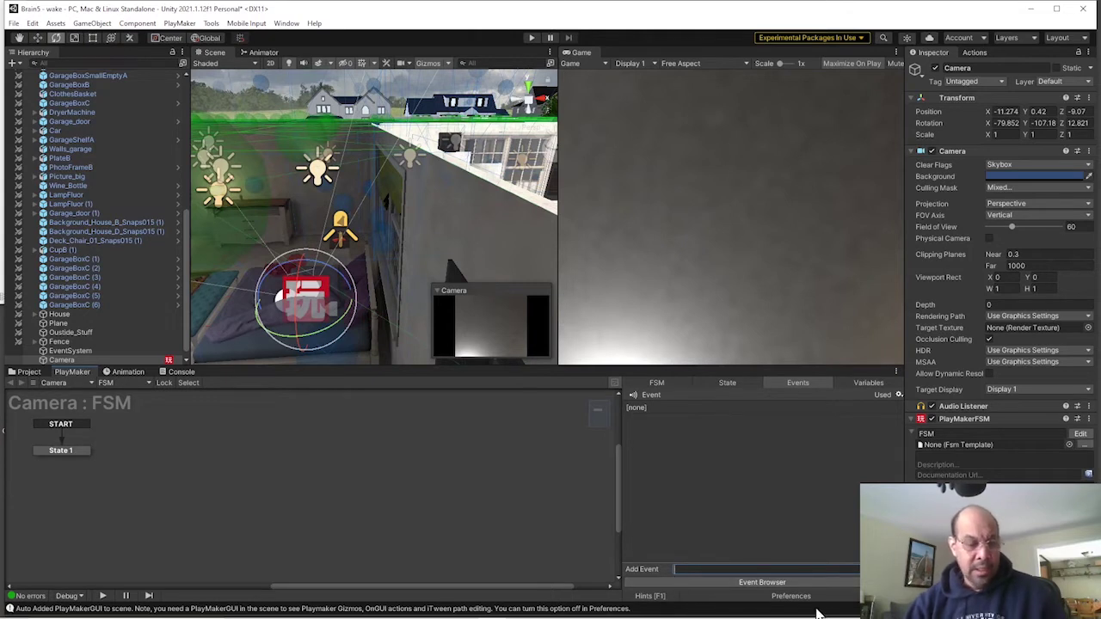
text(wake)
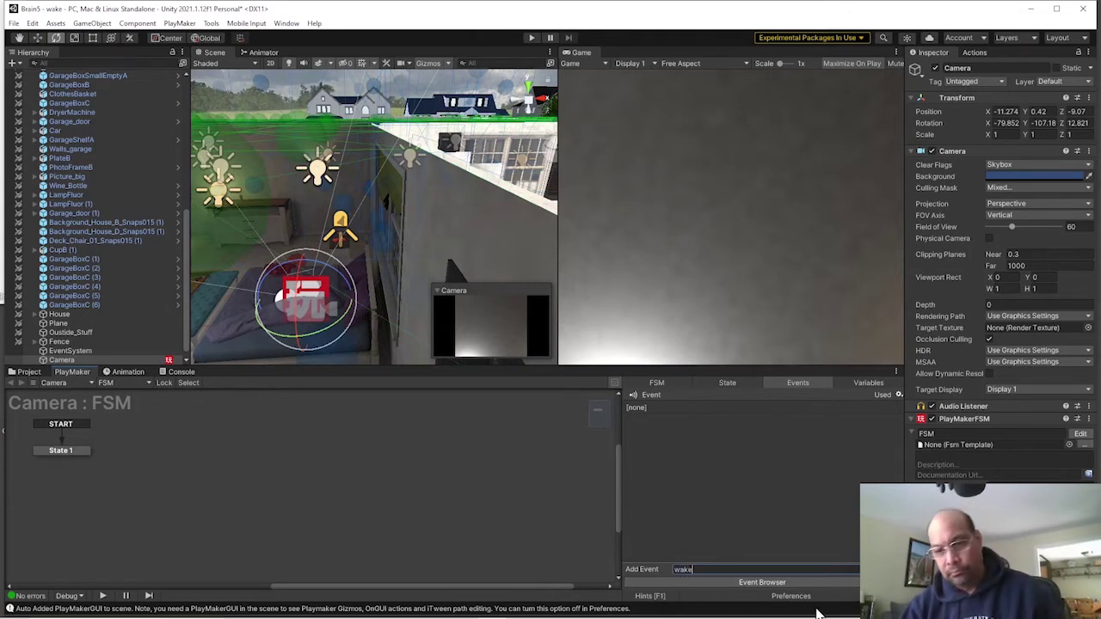
key(Return)
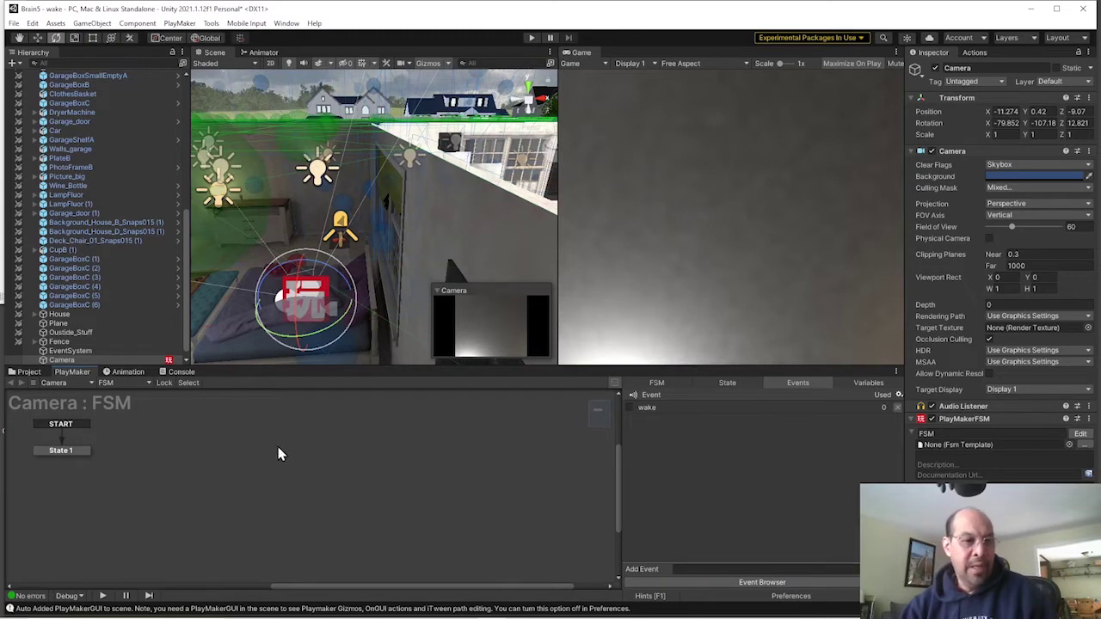
right_click(226, 428)
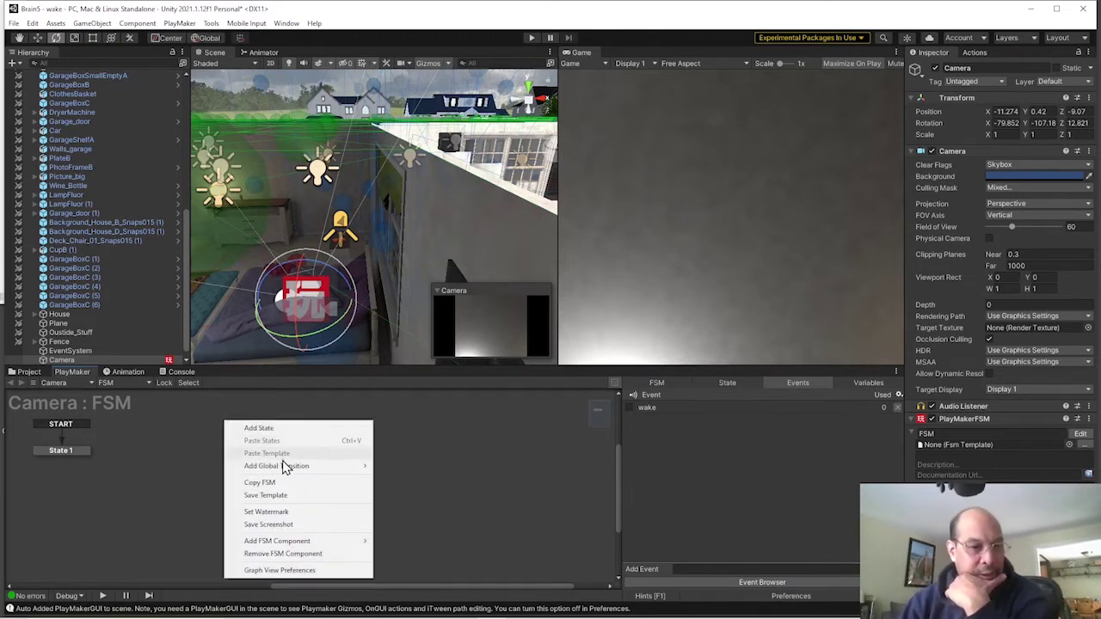
Add State 2 via a global 'wake' transition and give it a Load Scene action.
mouse_move(288, 469)
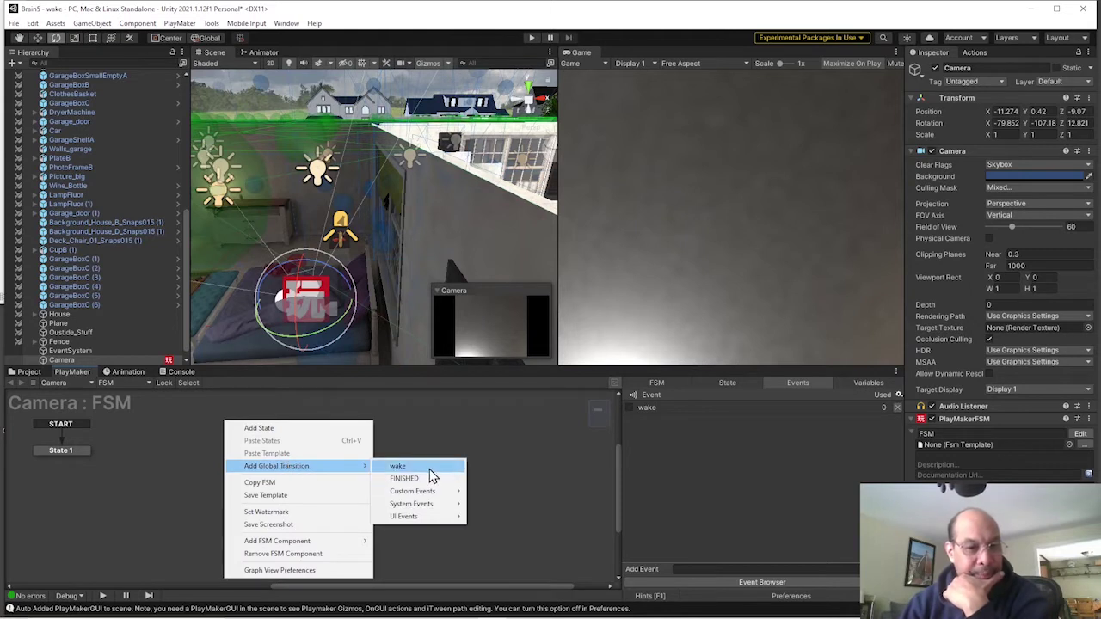
click(429, 468)
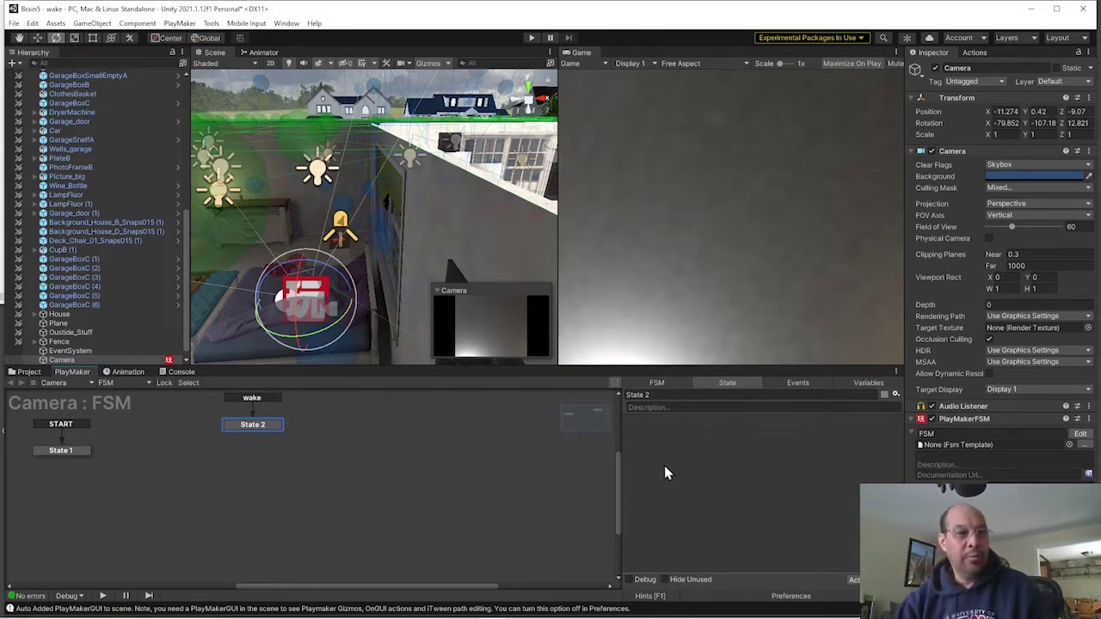
click(975, 51)
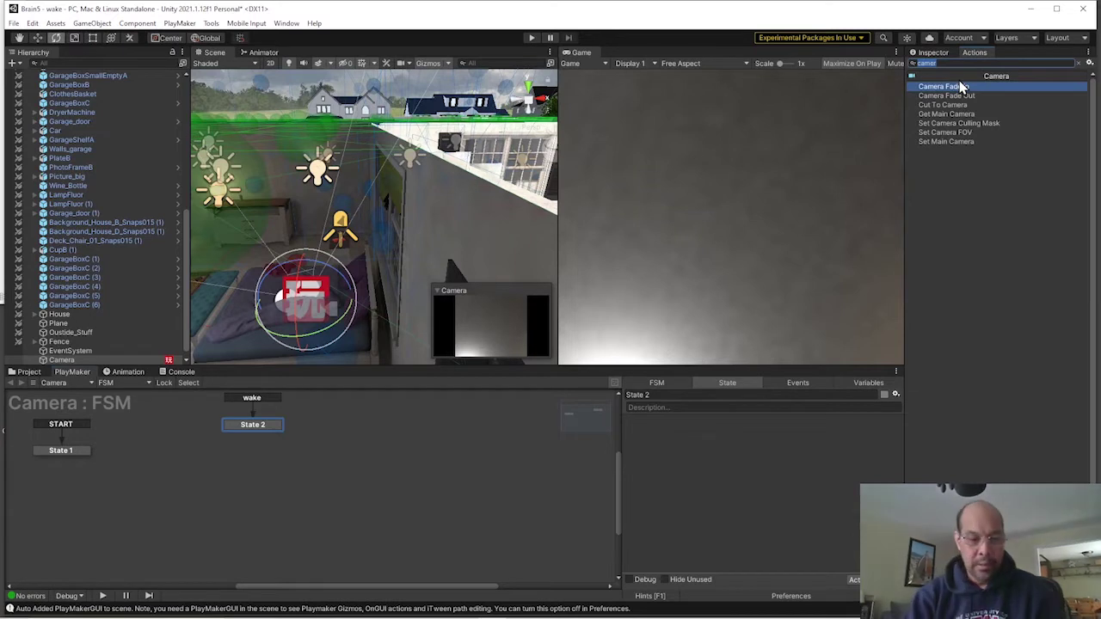
text(load)
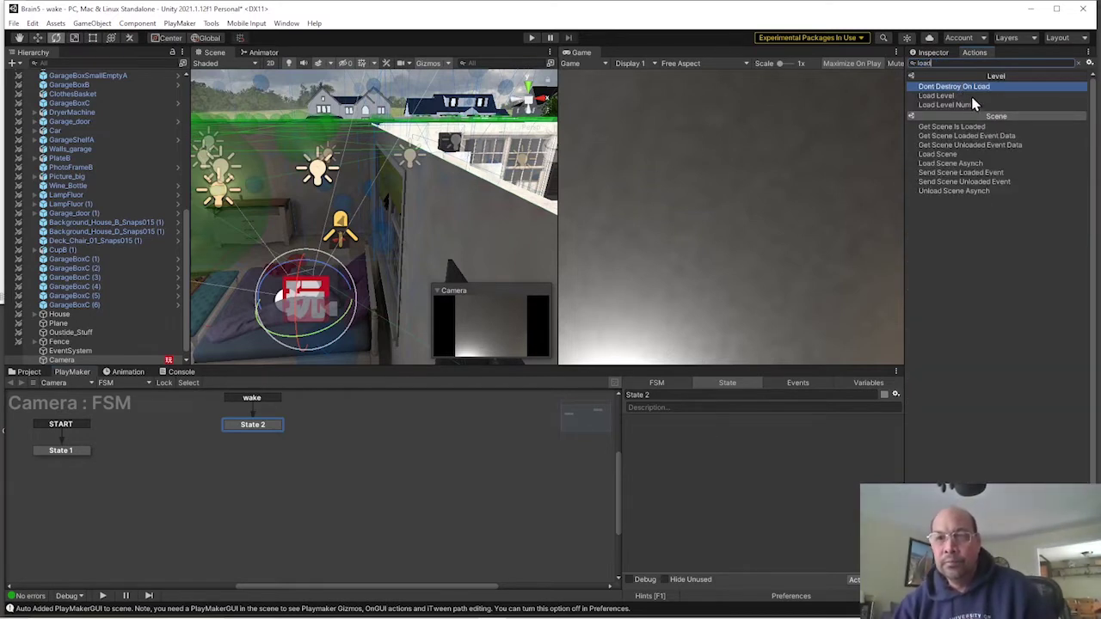
double_click(948, 154)
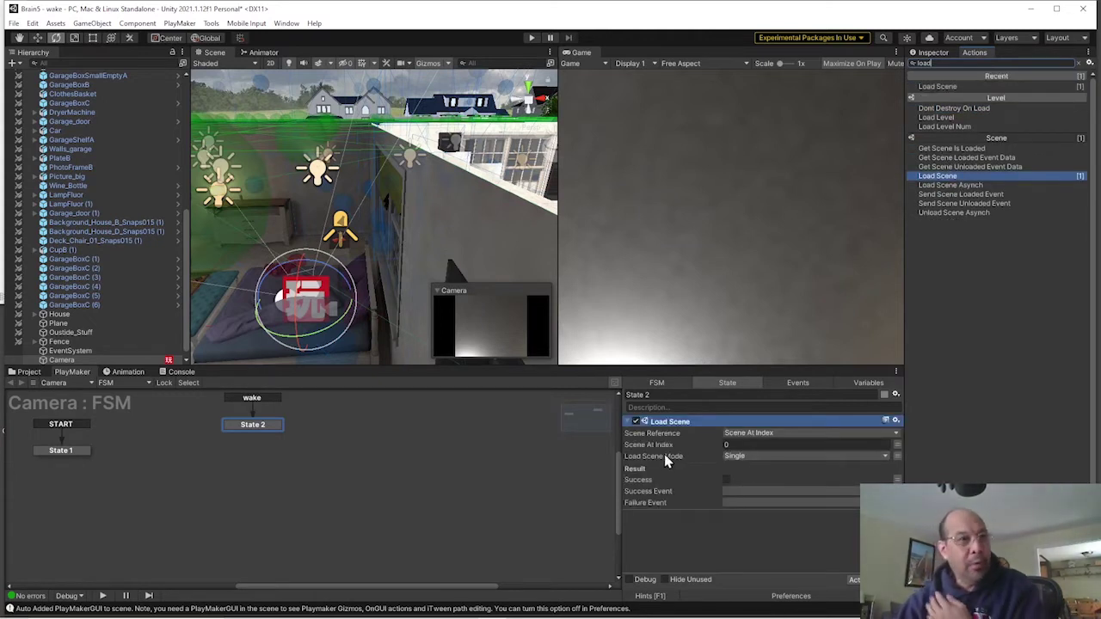
click(463, 487)
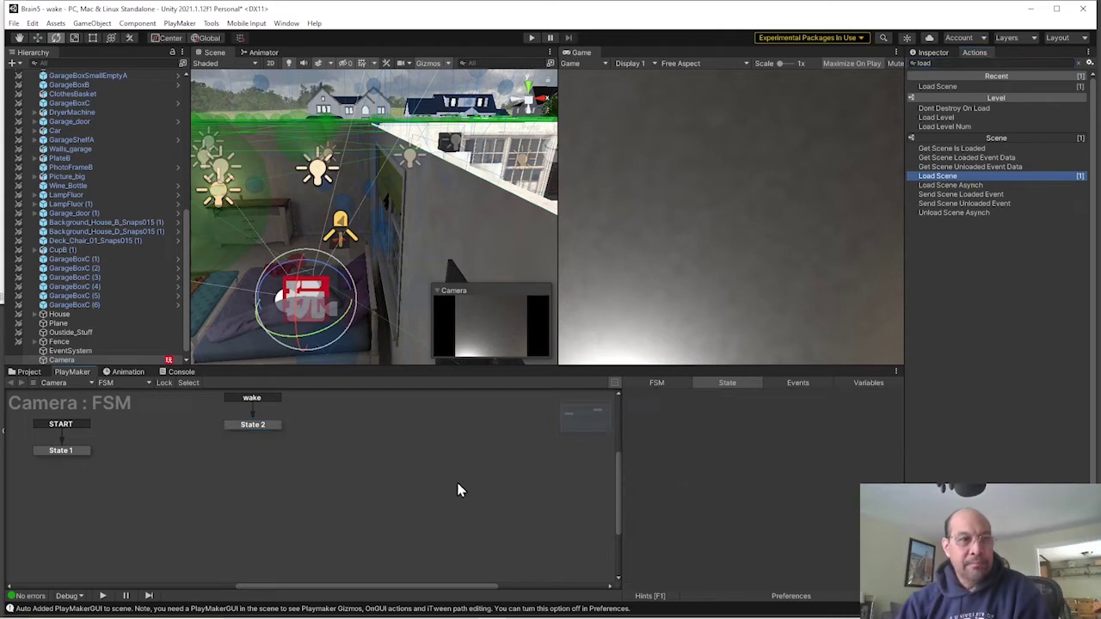
Confirm the build order, then set State 2's Load Scene index to 1.
click(13, 23)
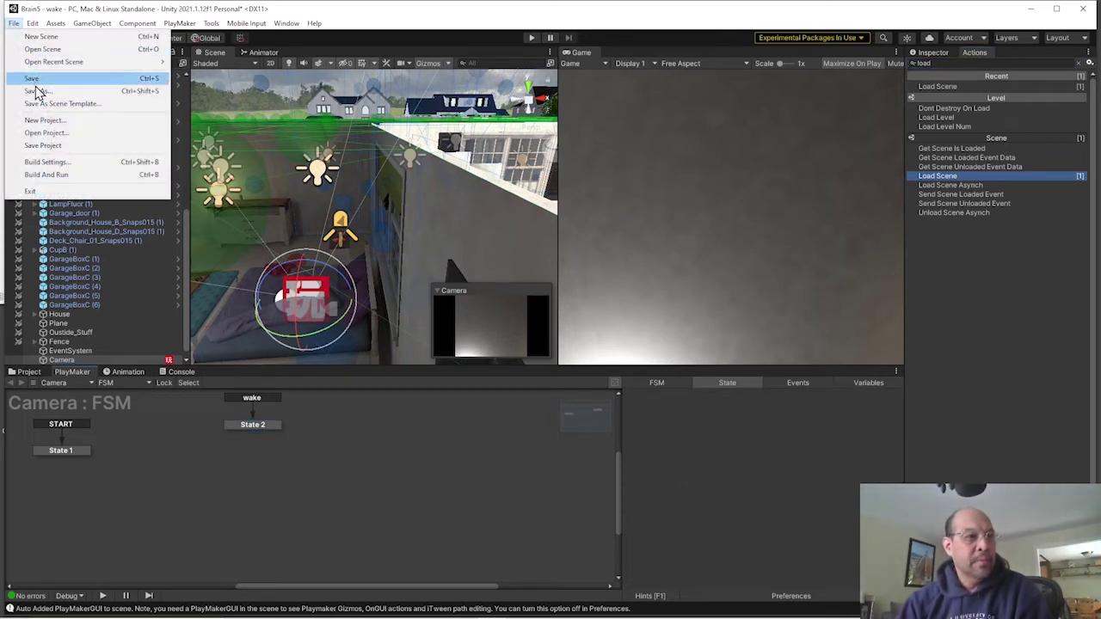
click(47, 163)
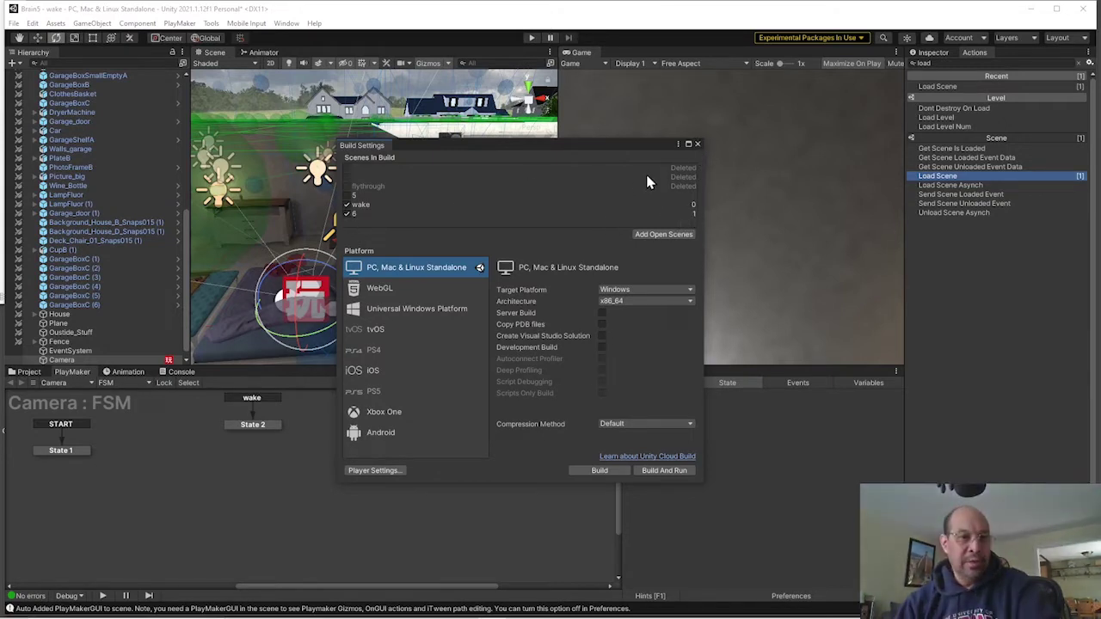
click(697, 145)
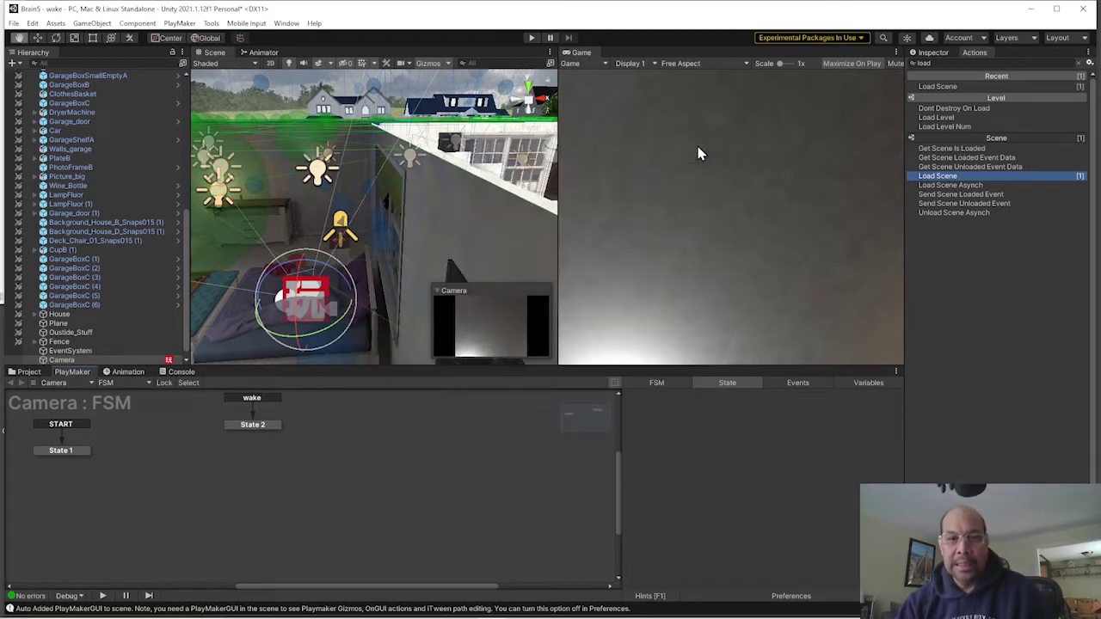
click(258, 425)
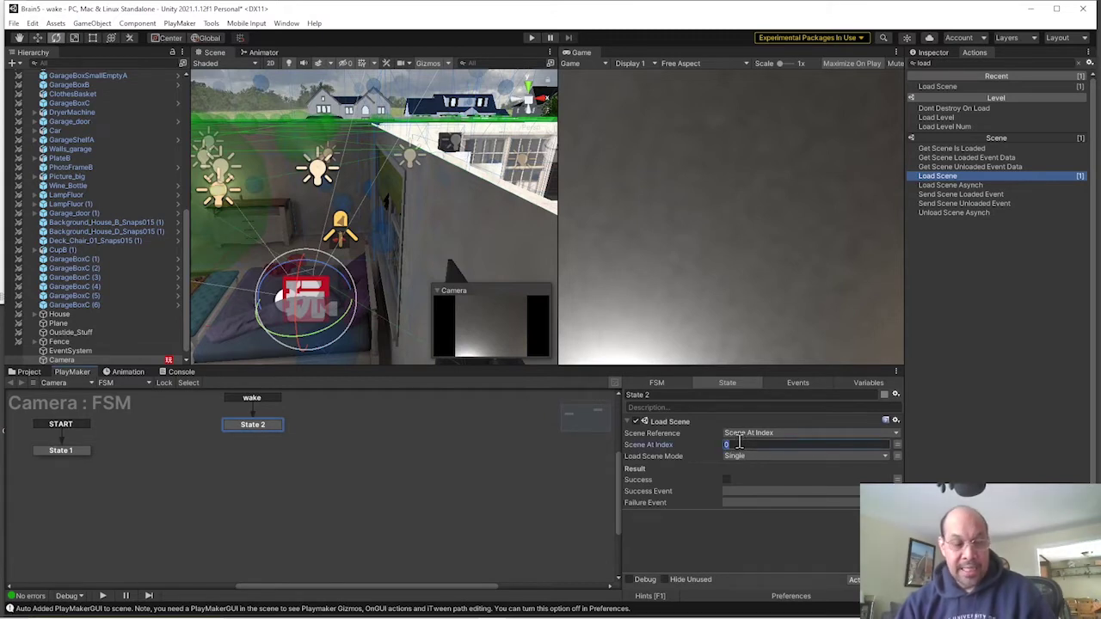
text(1)
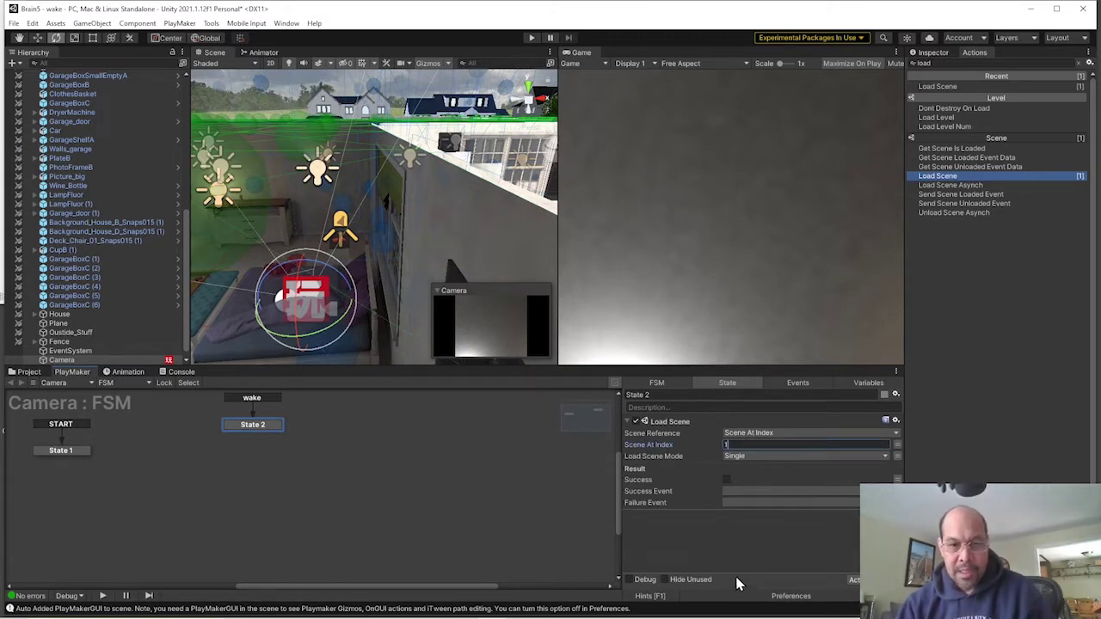
Select the Camera and add an Animator component by searching 'anima' in Add Component.
click(407, 538)
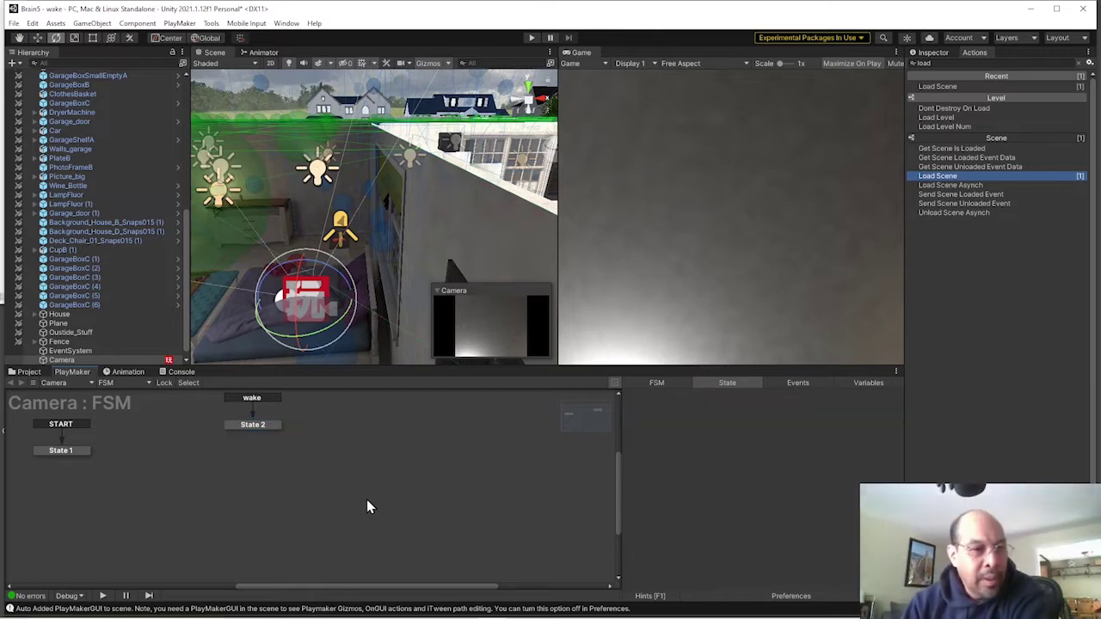
click(64, 352)
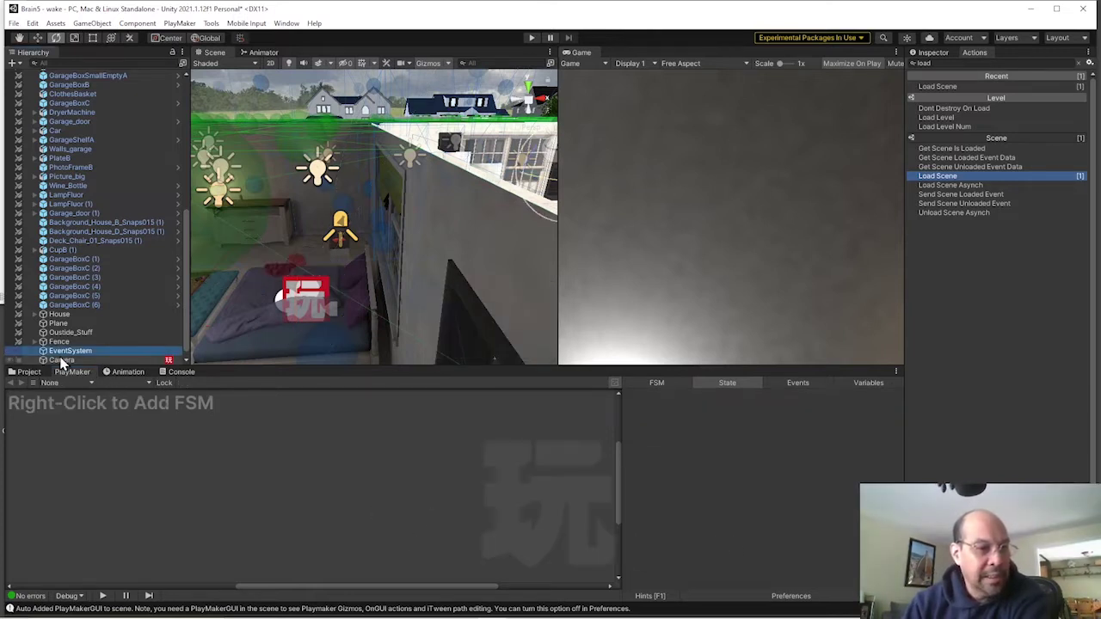
click(63, 360)
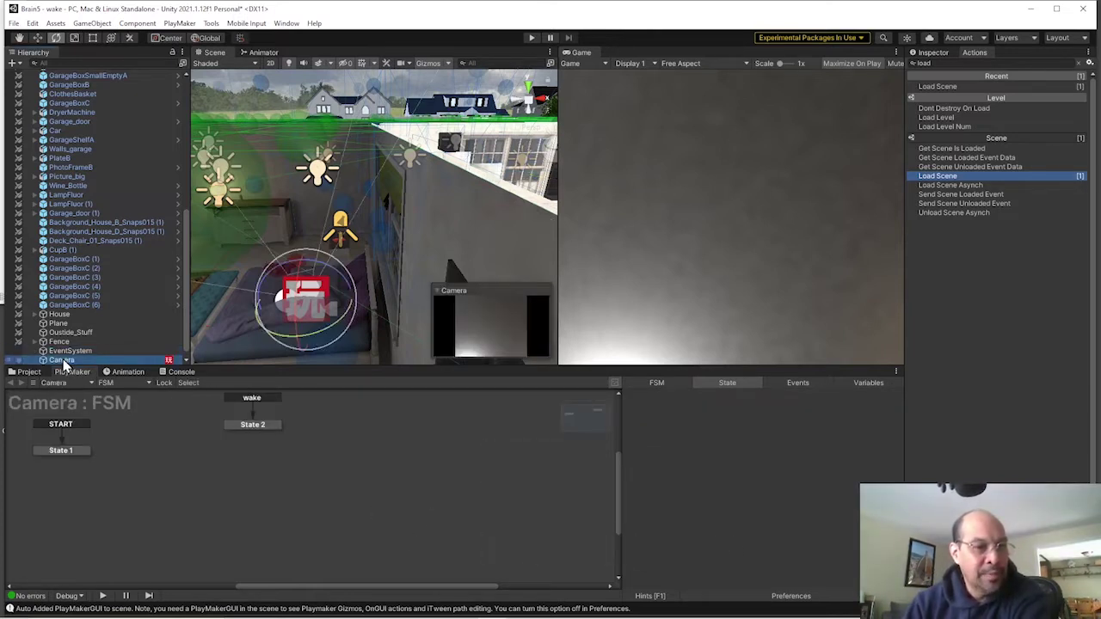
click(928, 52)
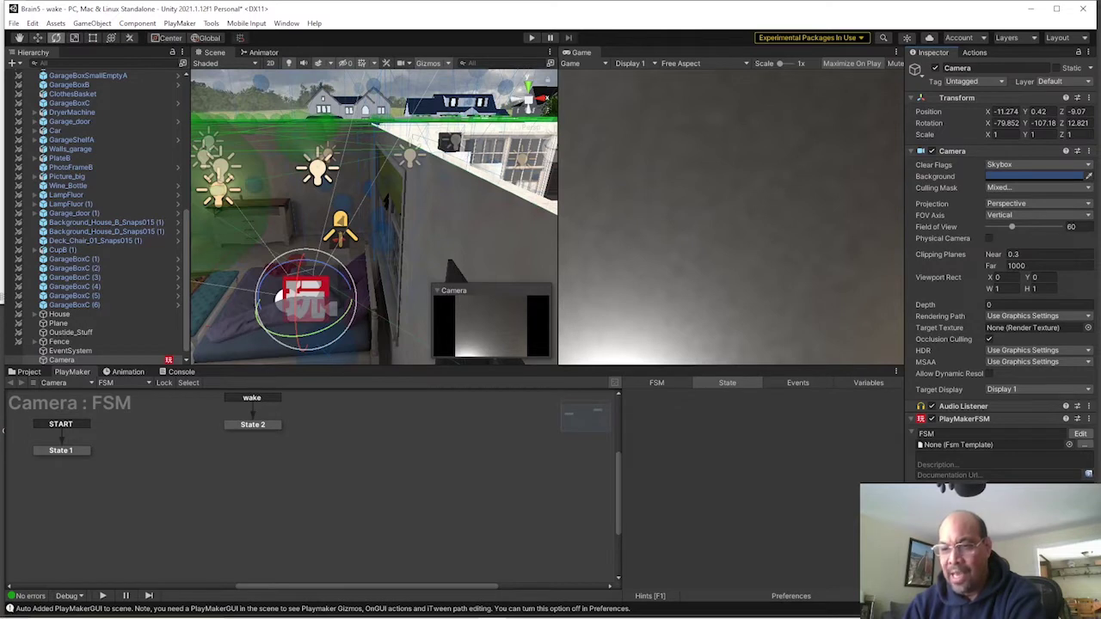
key(ctrl+shift+a)
text(bo)
key(BackSpace)
key(BackSpace)
text(anima)
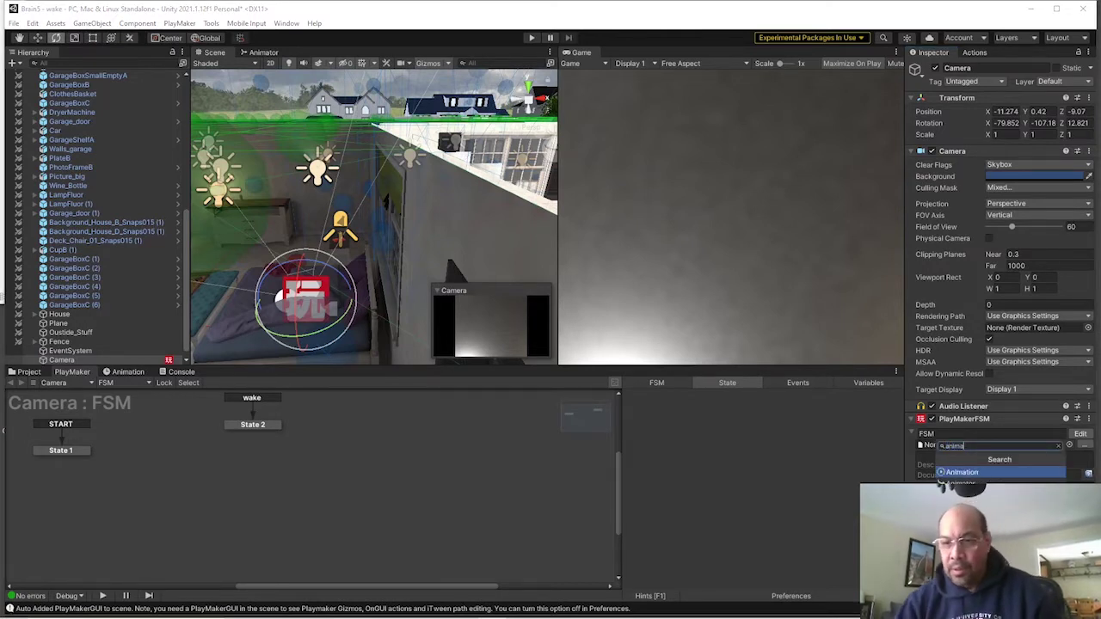
key(Down)
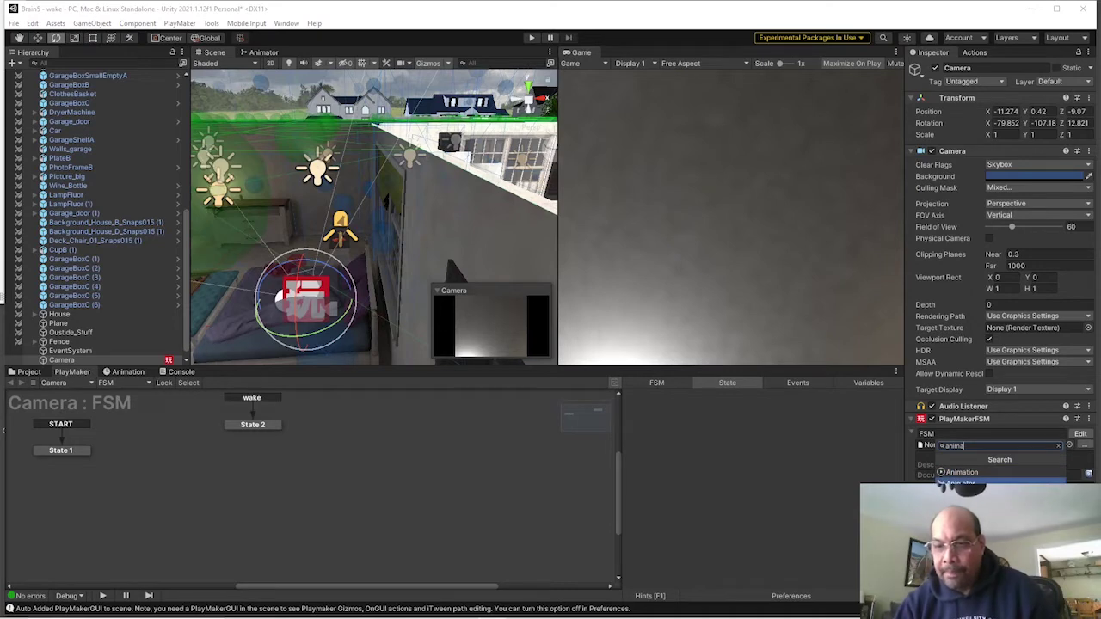
key(Return)
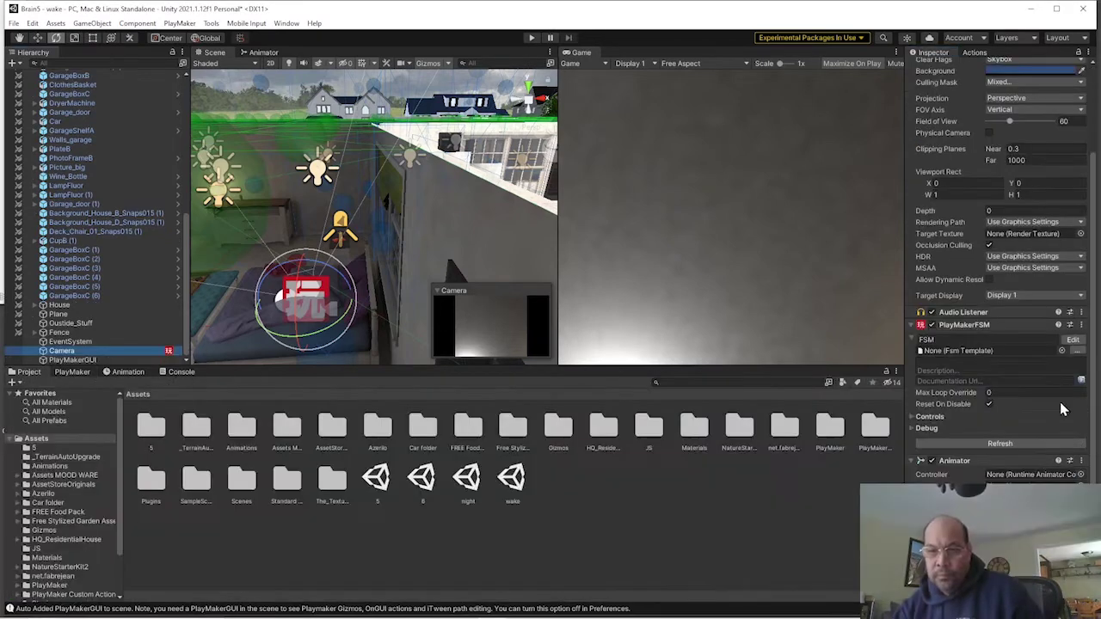
scroll(954, 464, down, 3)
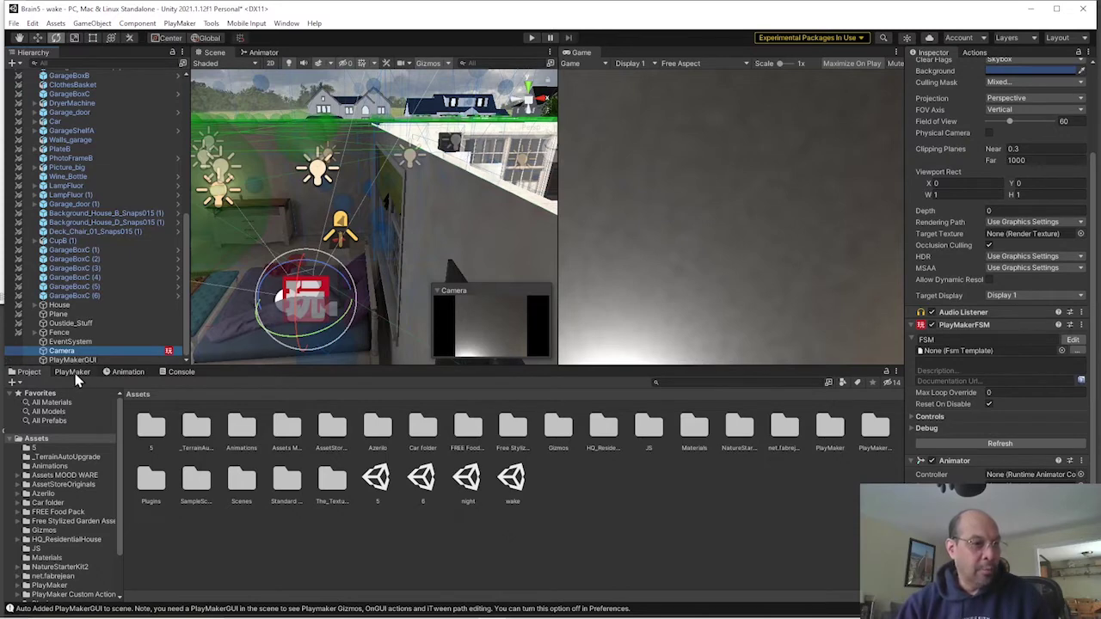
Create a new Animator Controller asset in Assets named 'wake'.
click(30, 372)
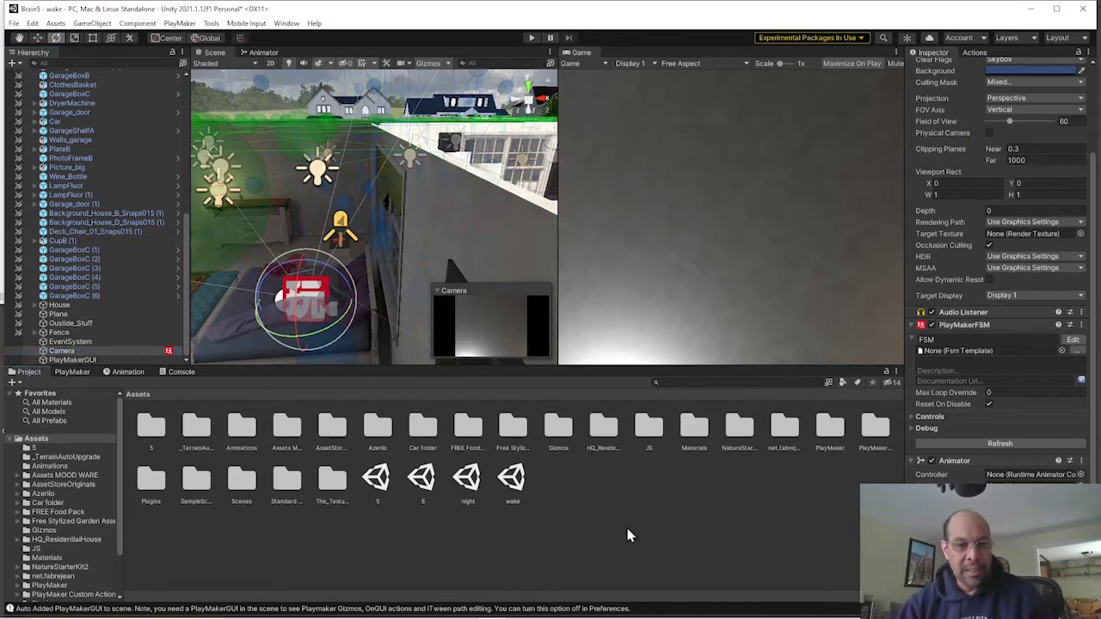
right_click(577, 489)
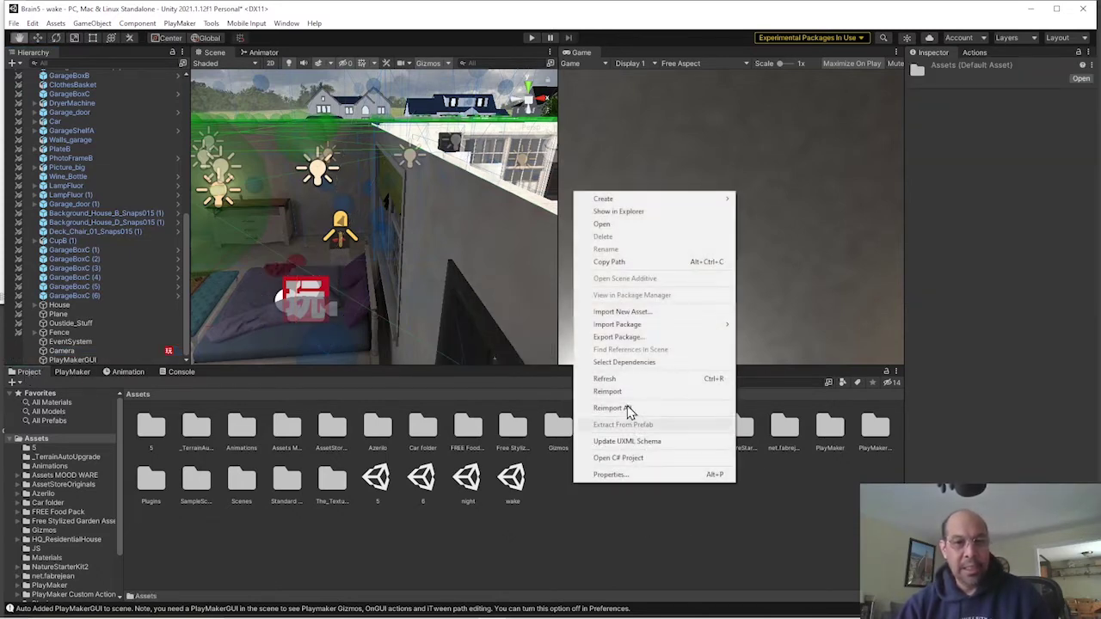
mouse_move(656, 201)
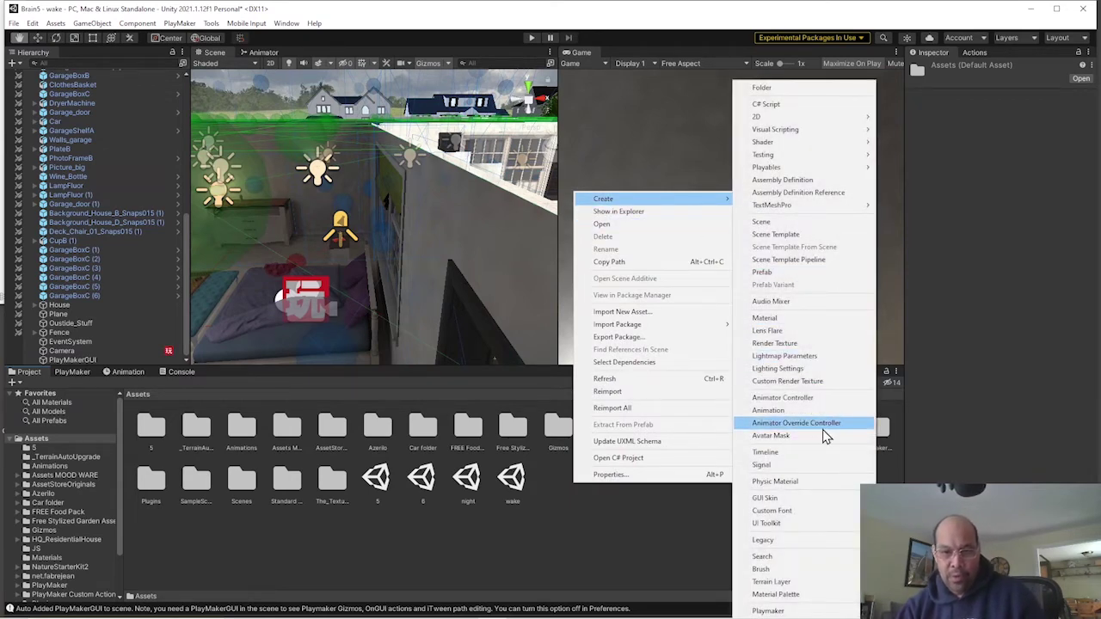
click(769, 398)
text(ake)
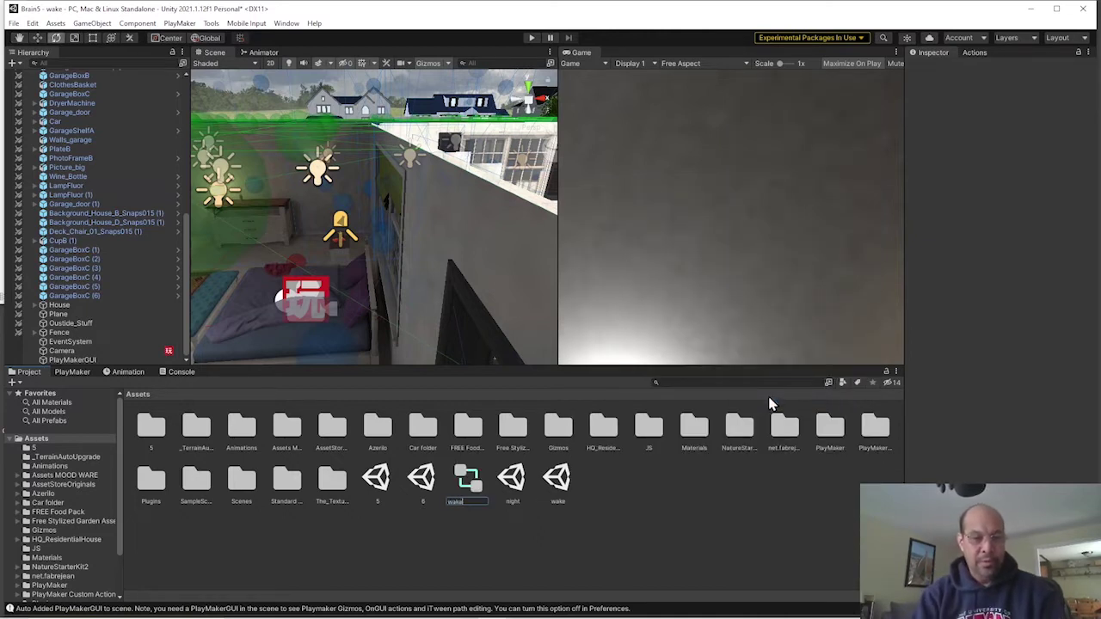
text(ake)
key(Return)
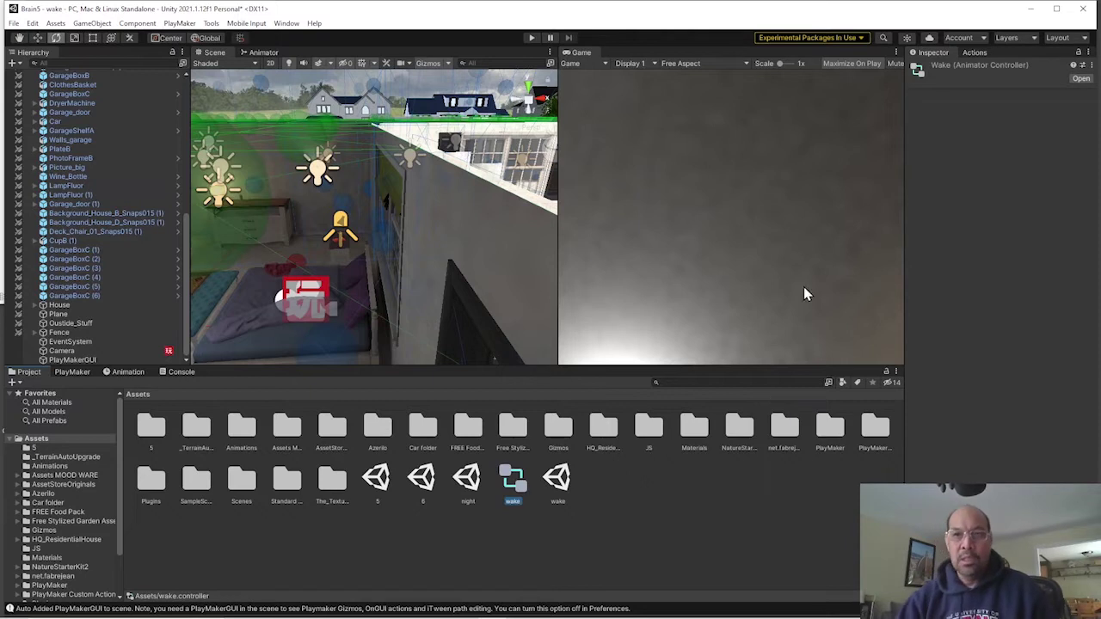
Assign the wake controller to the Camera Animator's Controller field.
click(62, 351)
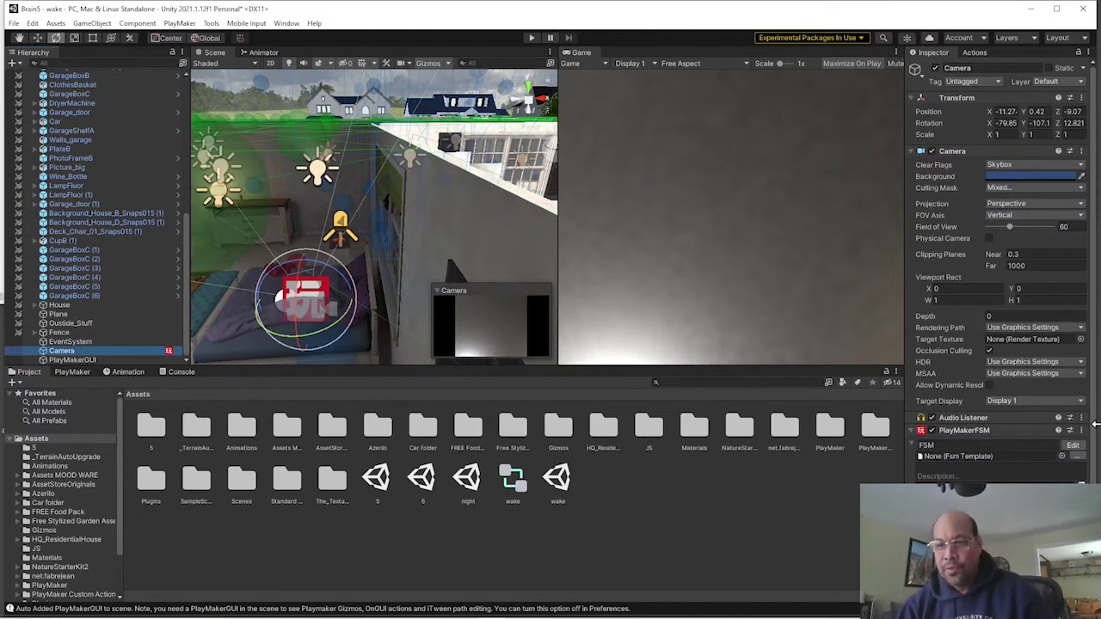
scroll(997, 258, down, 3)
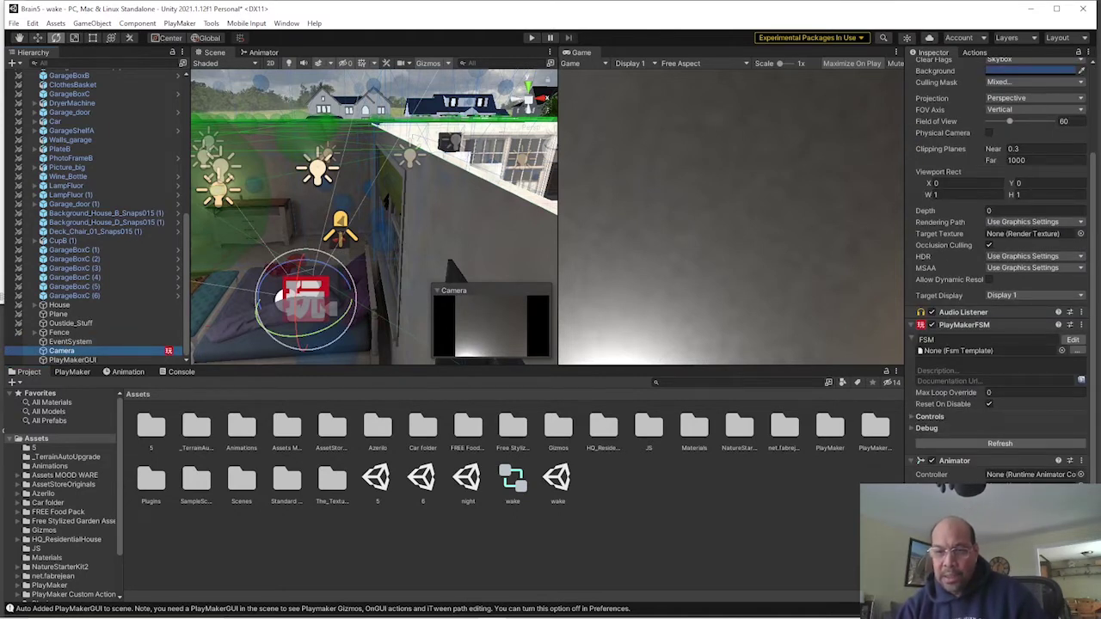
drag(512, 478, 1053, 479)
Reselect the Camera and bring up its Animation timeline.
click(638, 539)
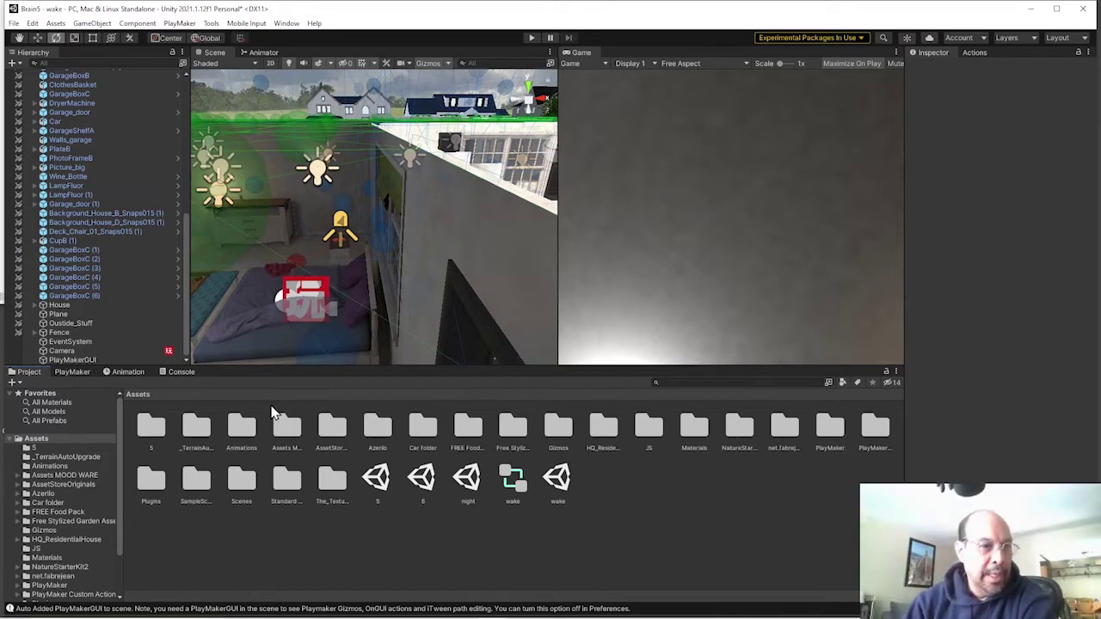
click(60, 351)
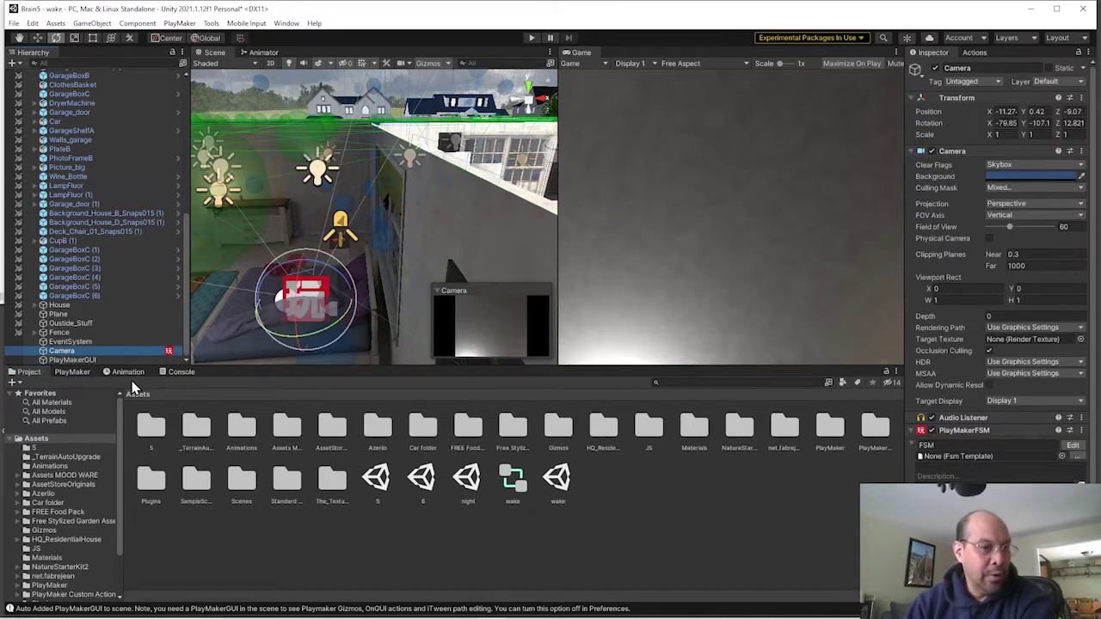
click(124, 372)
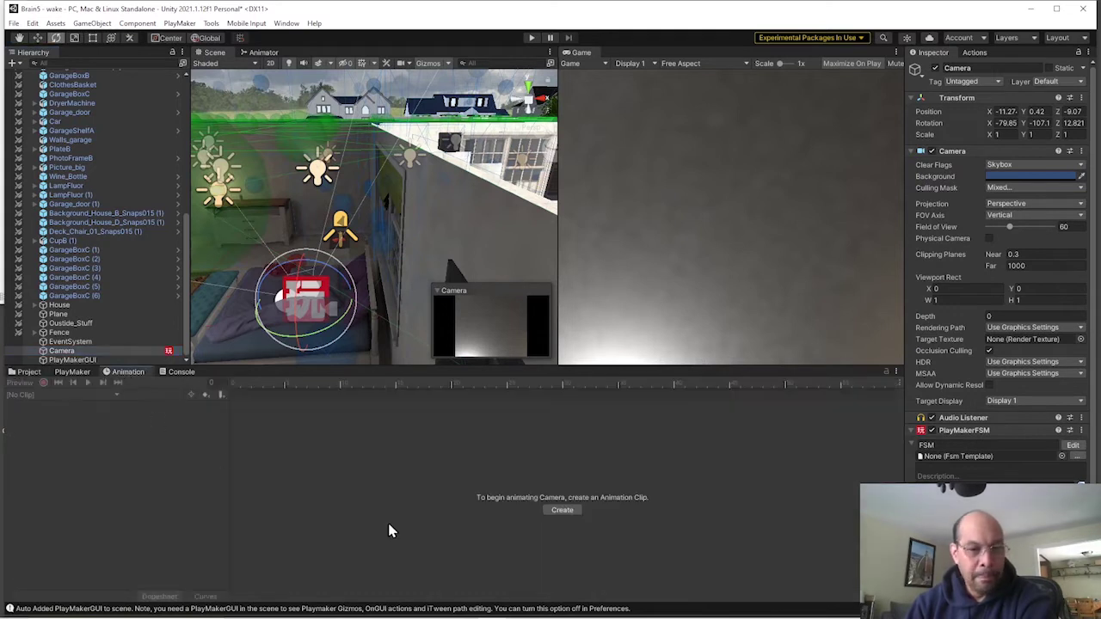
Create a new animation clip for the Camera and save it as wake_anim.
click(562, 510)
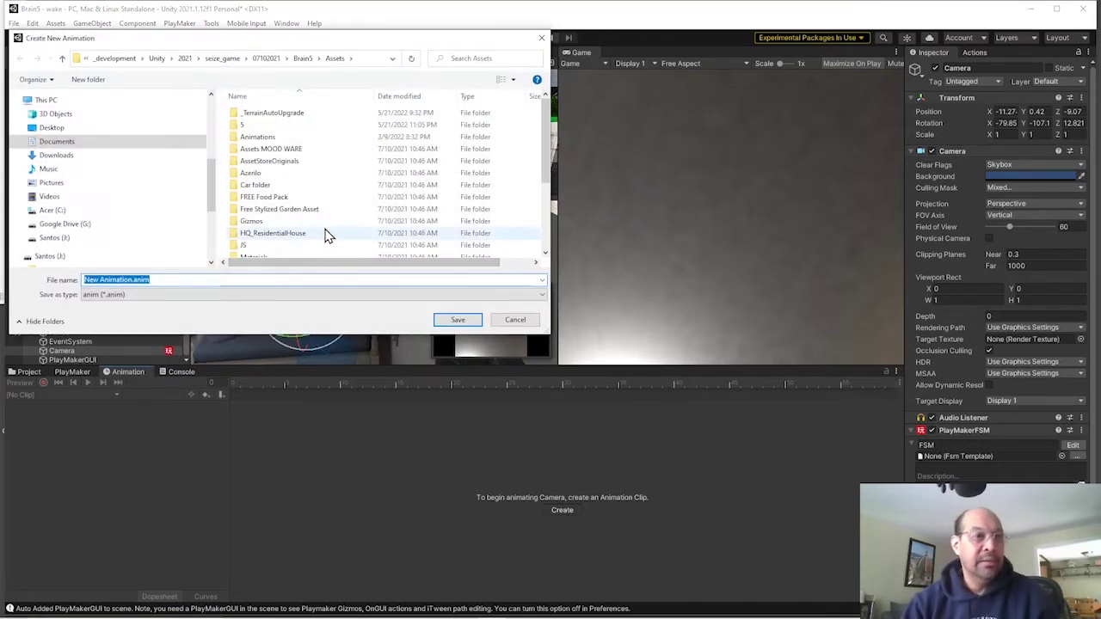
click(178, 280)
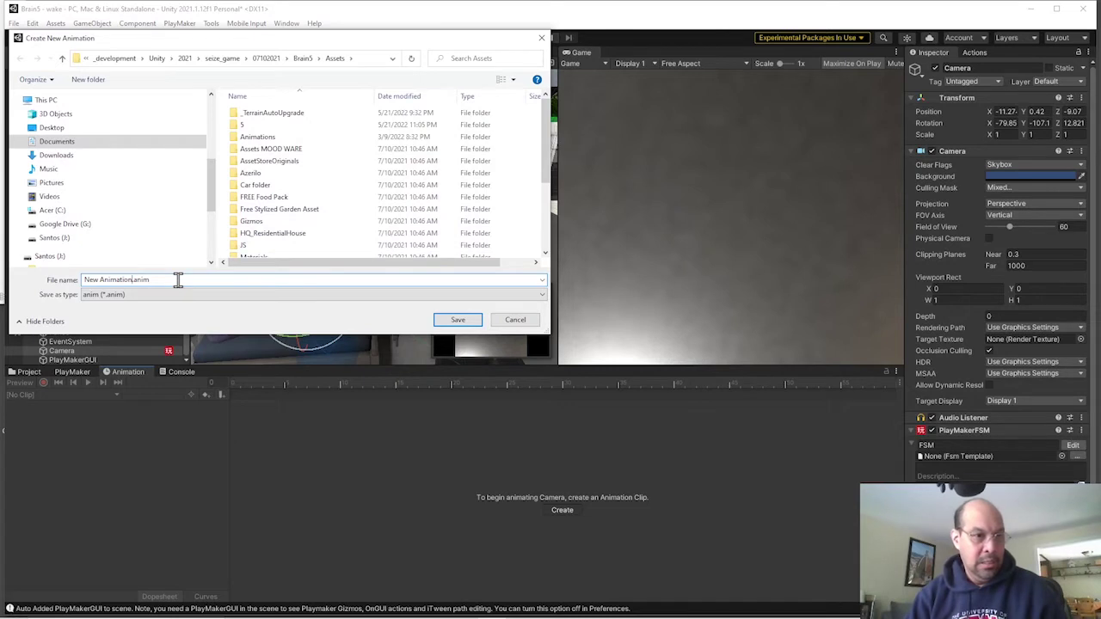
key(shift+Home)
text(w)
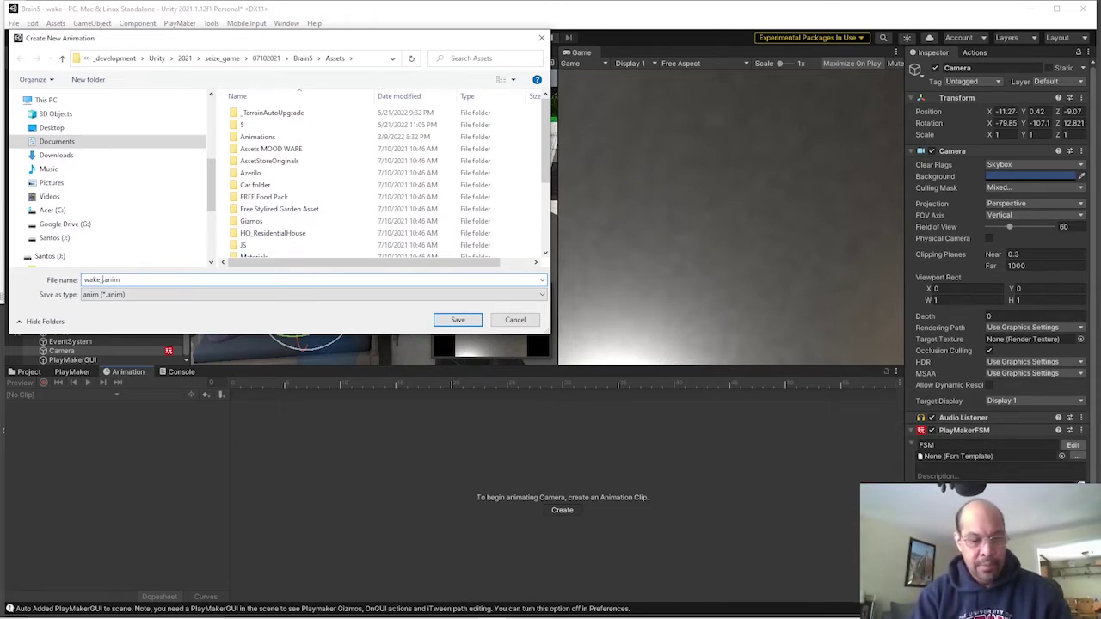
text(ake_anim)
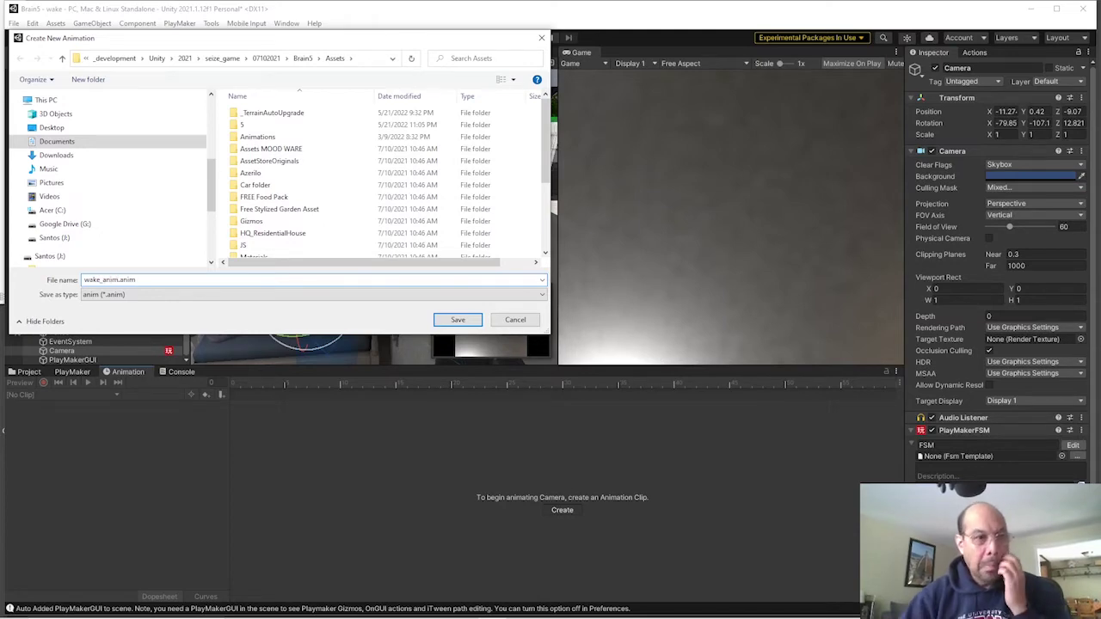
click(455, 320)
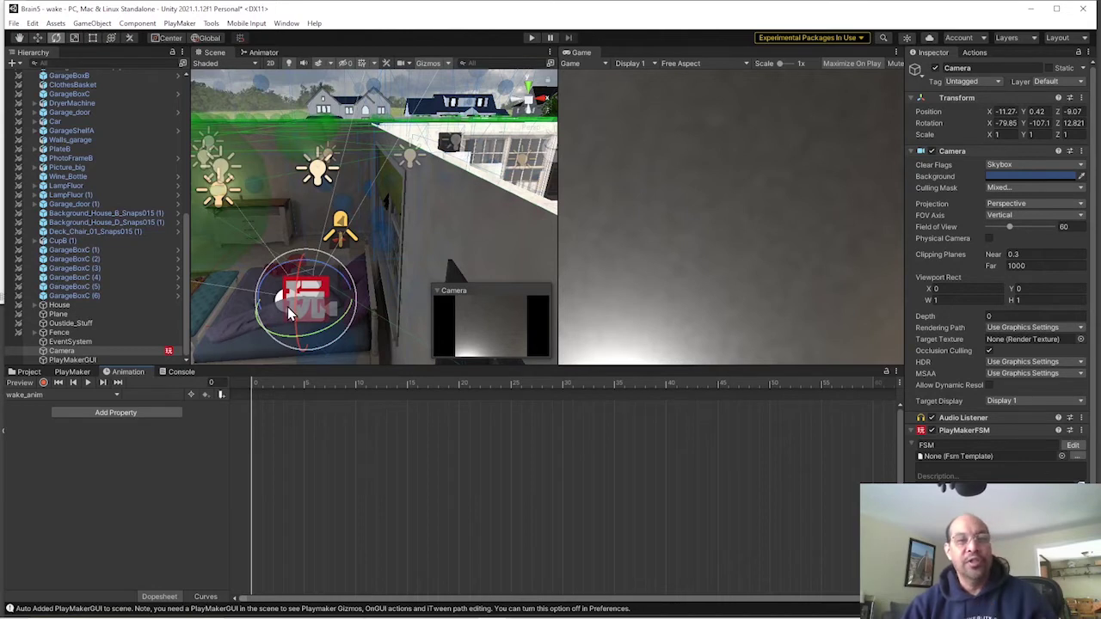
With recording on at frame 60, move the Camera backward to key its position.
click(43, 385)
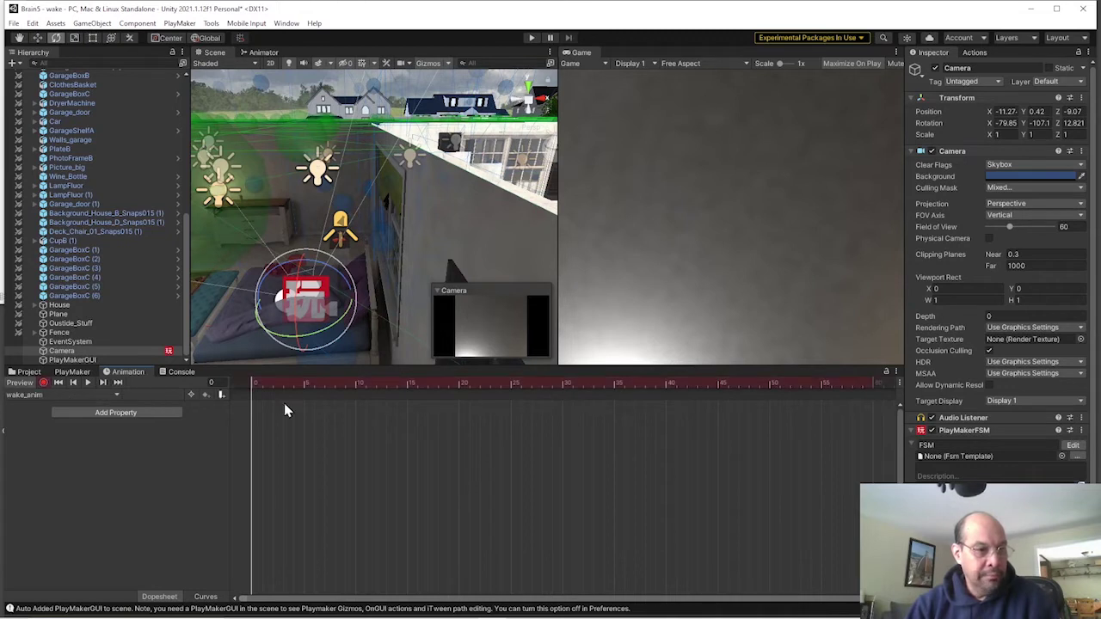
drag(266, 385, 501, 380)
drag(786, 387, 878, 387)
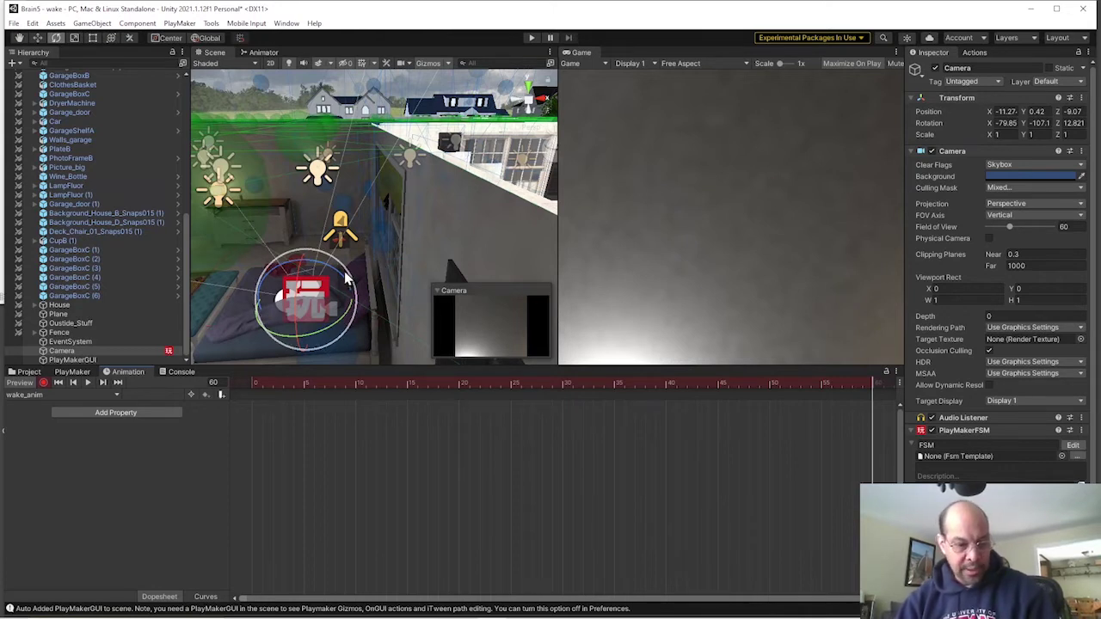
key(w)
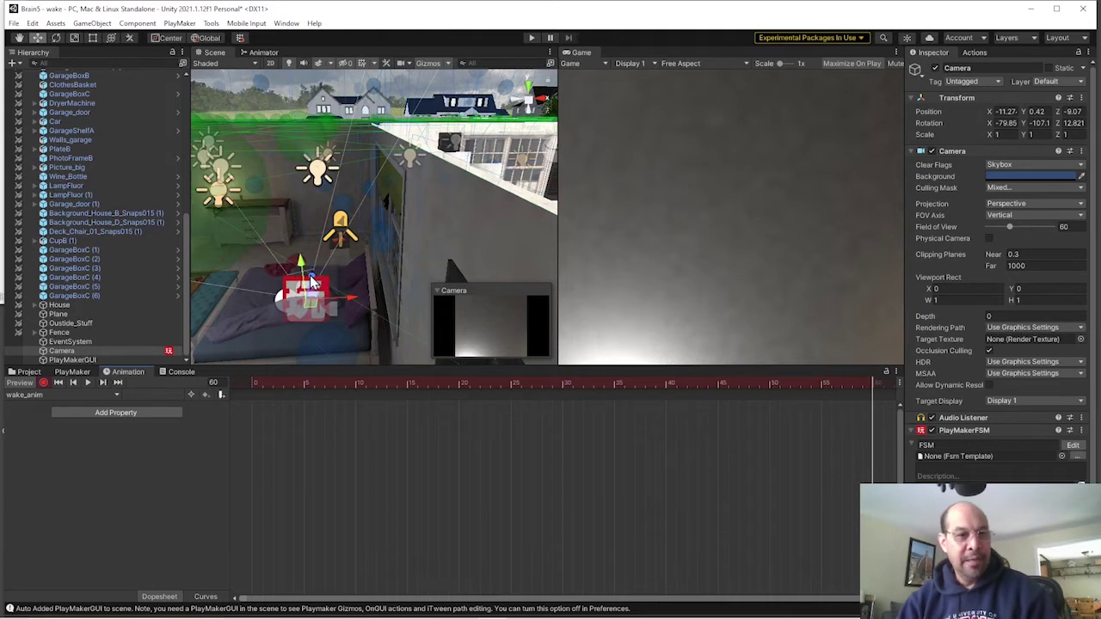
drag(312, 281, 297, 324)
right_drag(298, 320, 298, 320)
key(f)
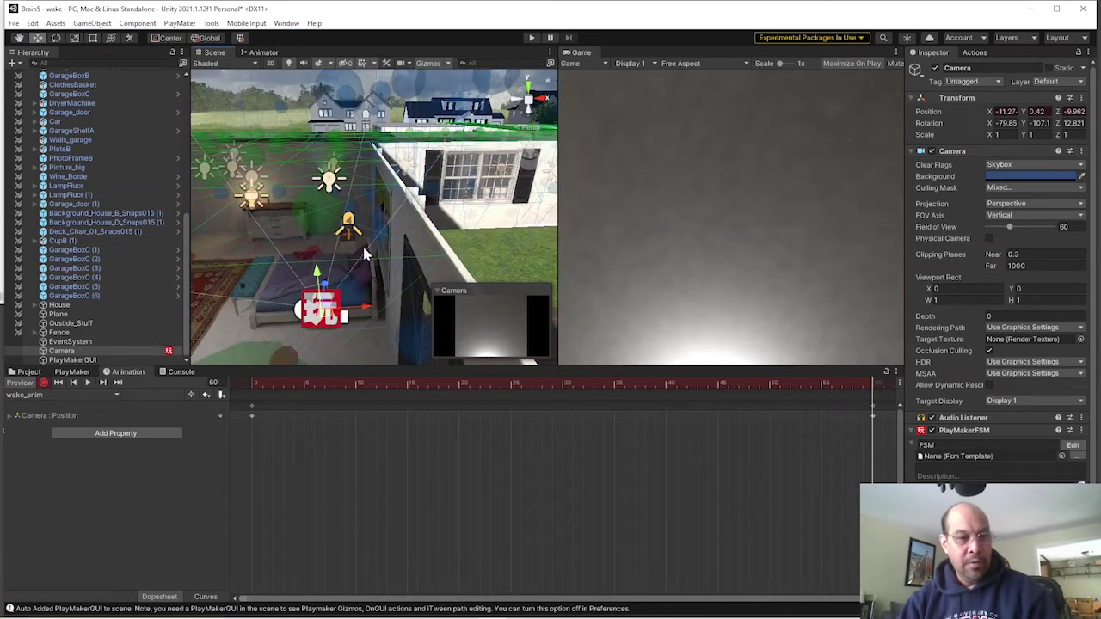
Rotate the Camera to face the living room and level it, then stop recording and preview frame 56.
key(e)
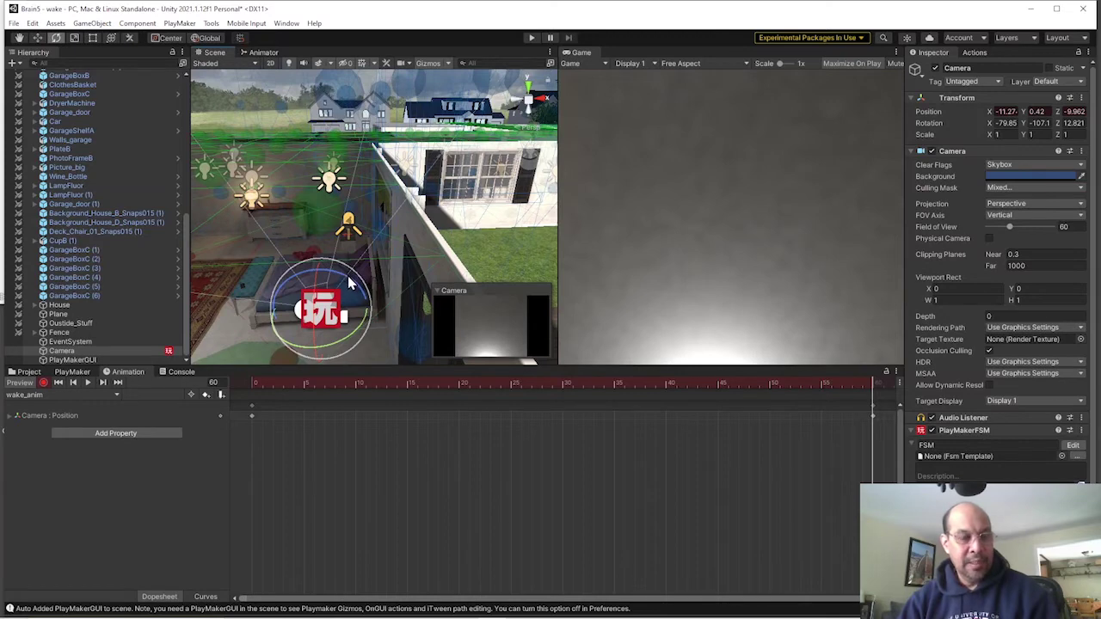
drag(348, 282, 251, 260)
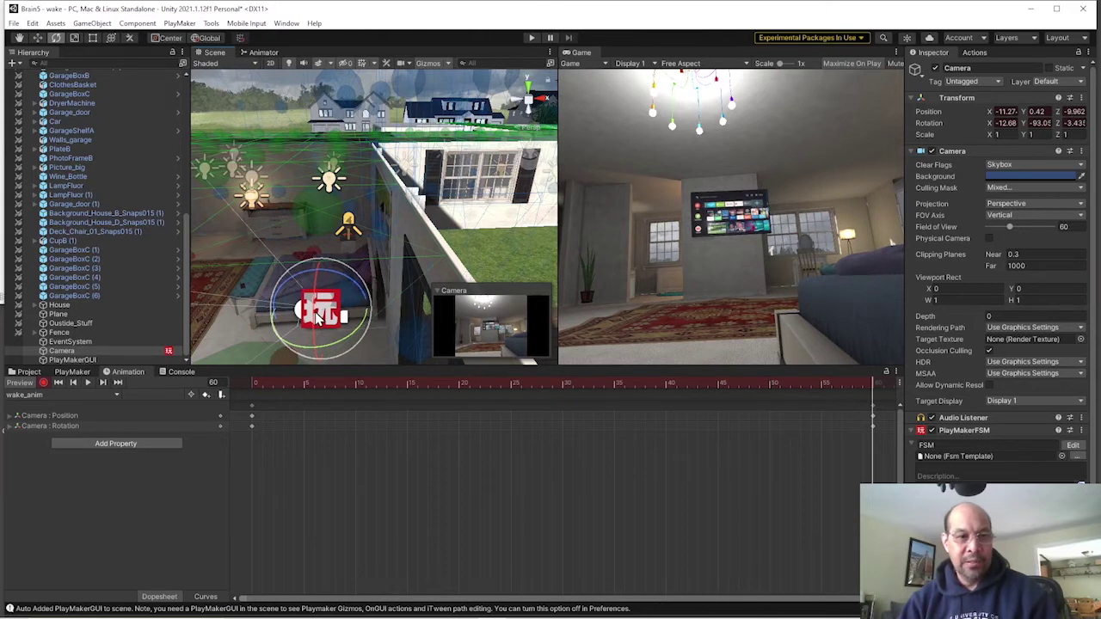
drag(316, 318, 370, 318)
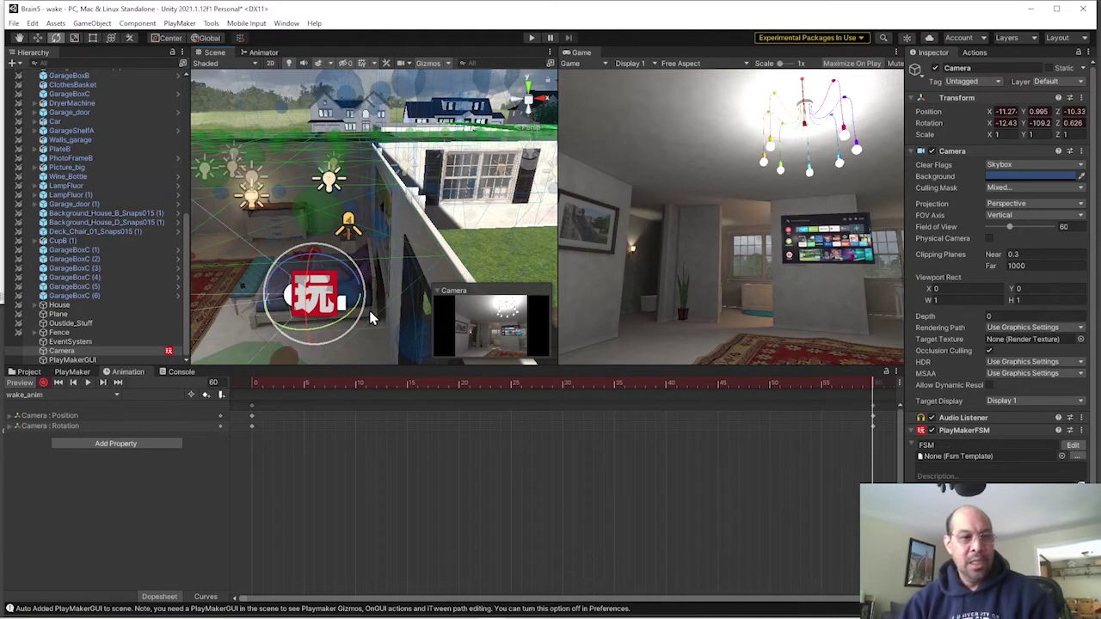
click(44, 383)
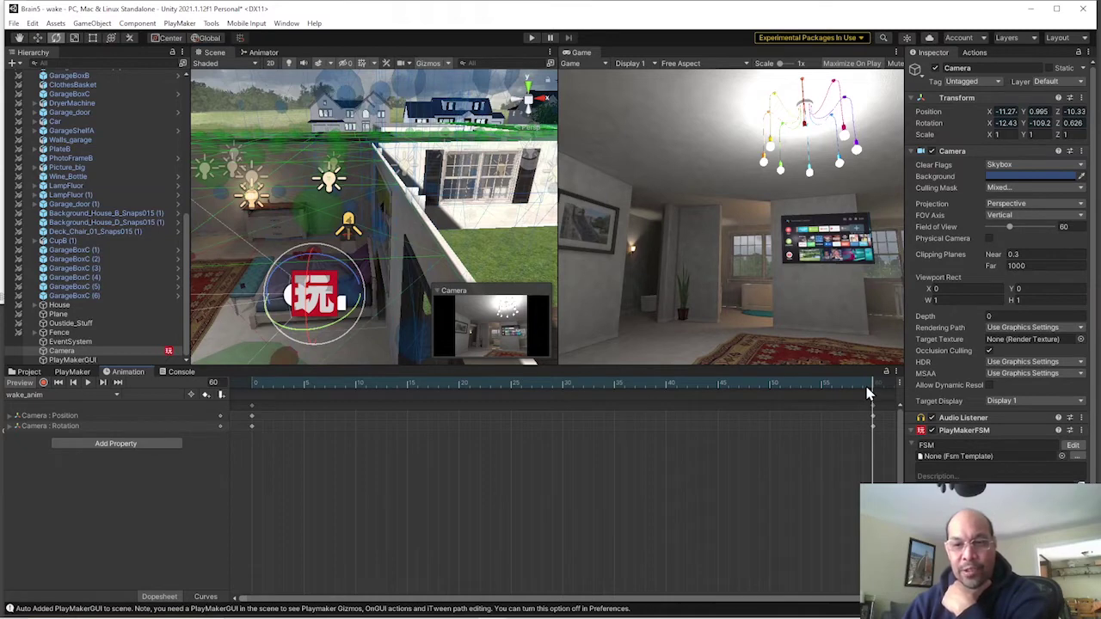
drag(865, 383, 455, 390)
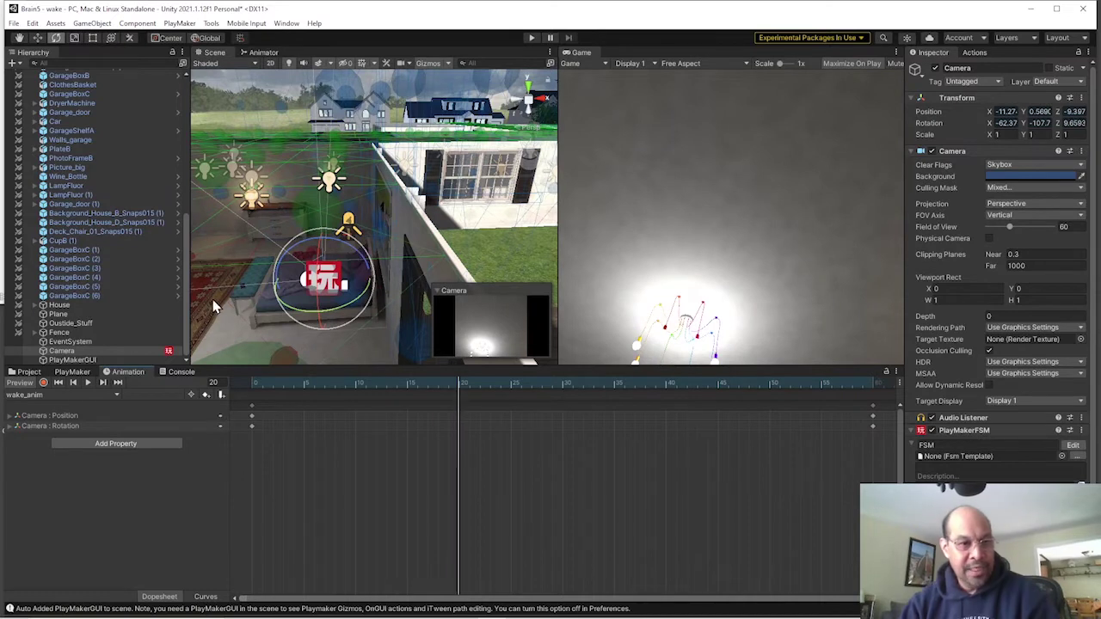
Record a Camera tilt toward the wall at frame 20, scrub to check the motion, then stop recording.
click(43, 382)
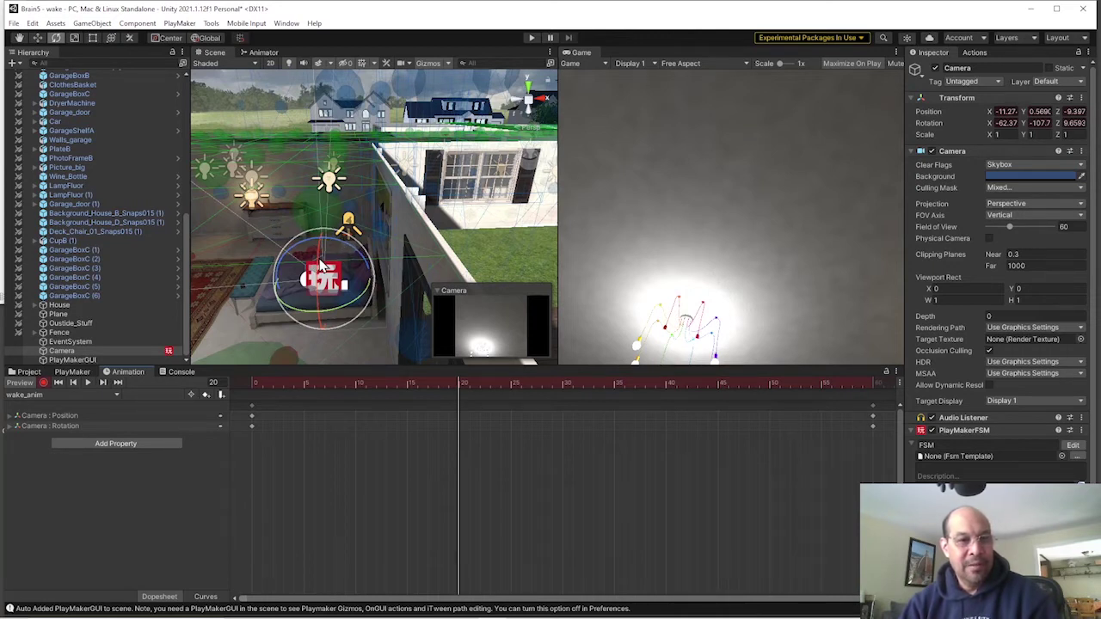
drag(320, 272, 270, 332)
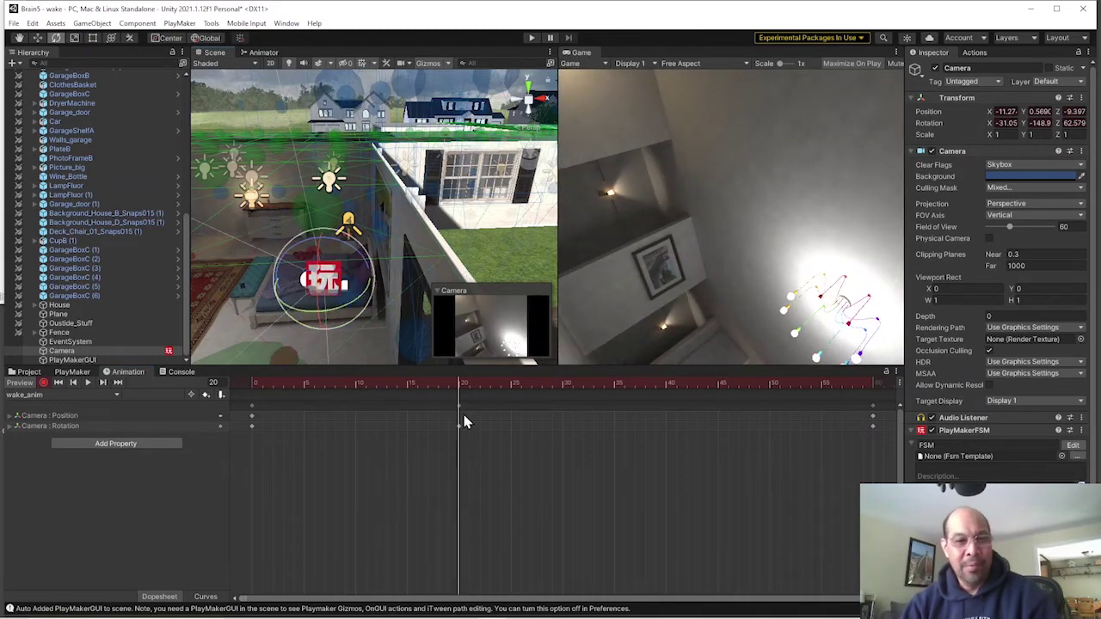
drag(456, 388, 826, 389)
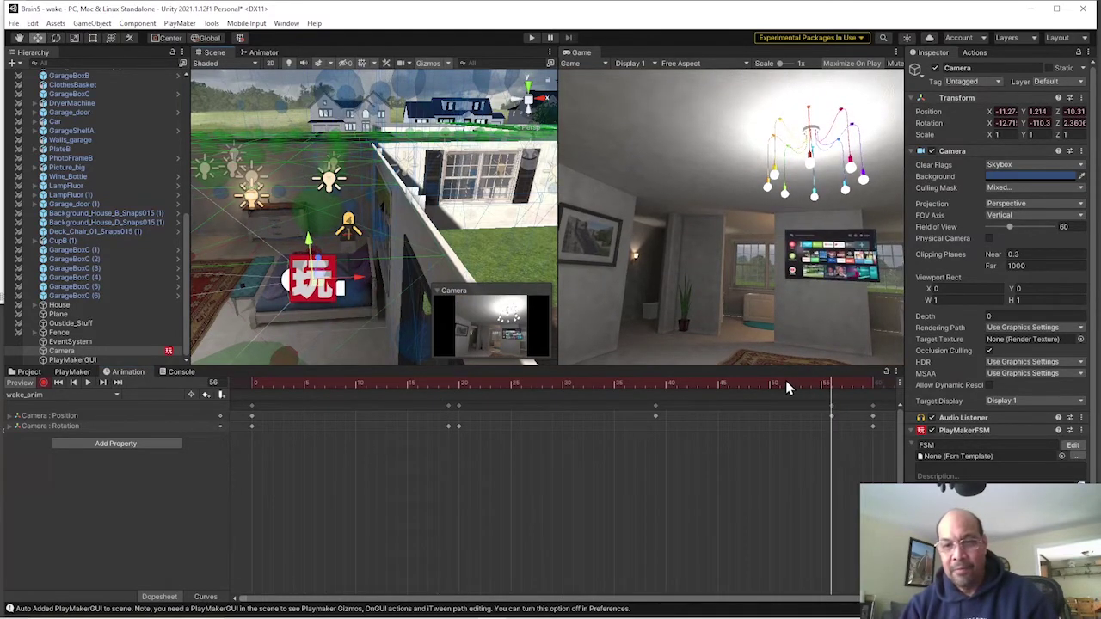
drag(789, 387, 48, 366)
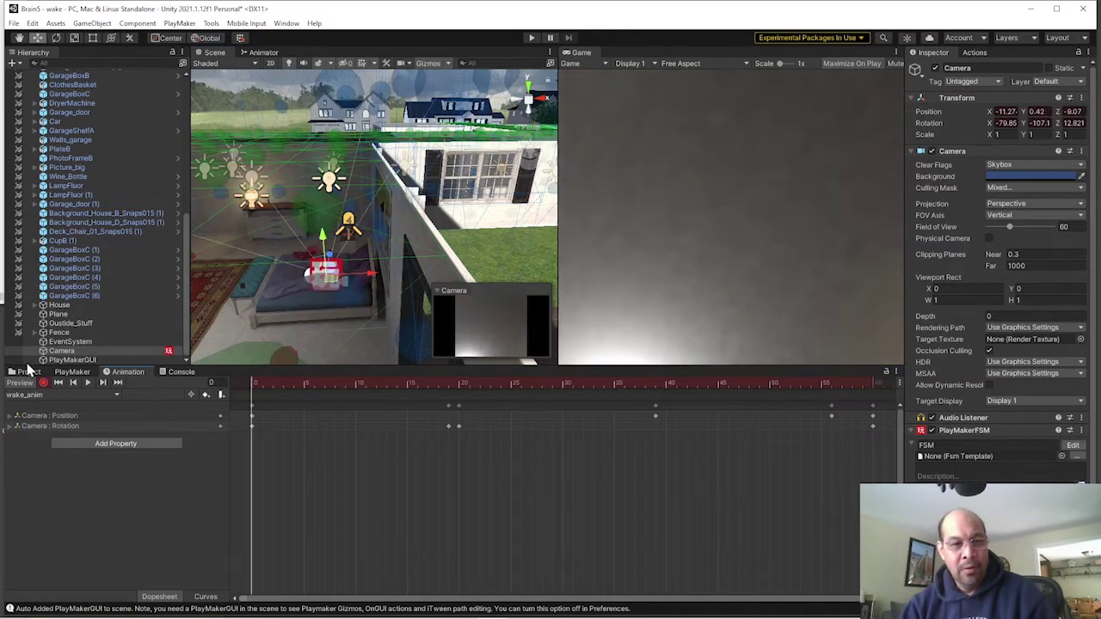
click(43, 382)
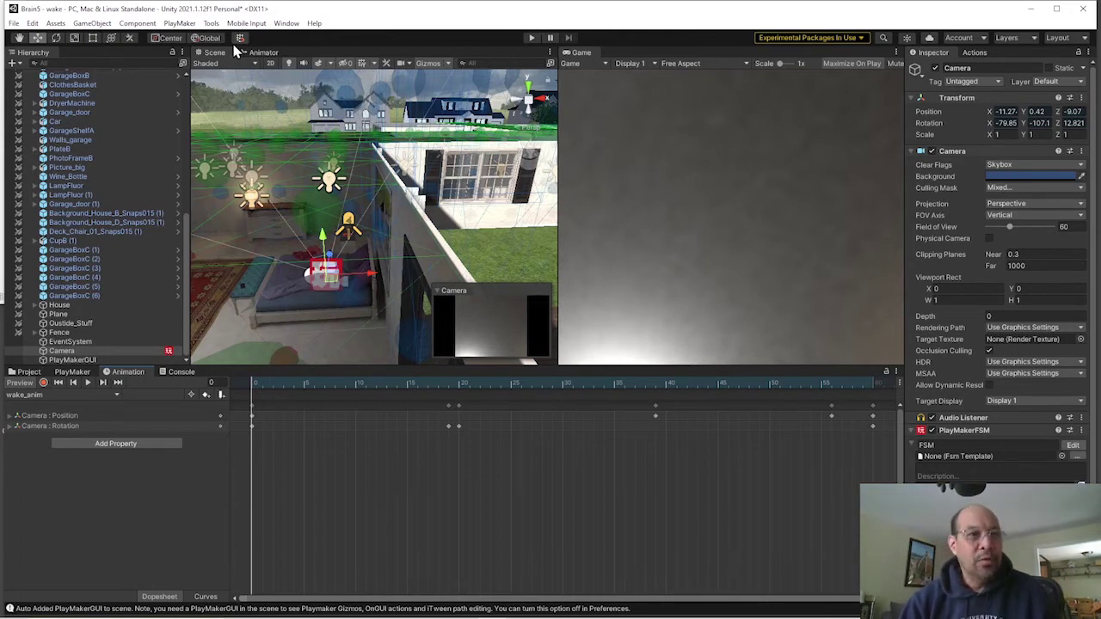
Place the wake_anim state below Entry at speed 0.2, and turn off Loop Time on the wake_anim clip.
click(263, 53)
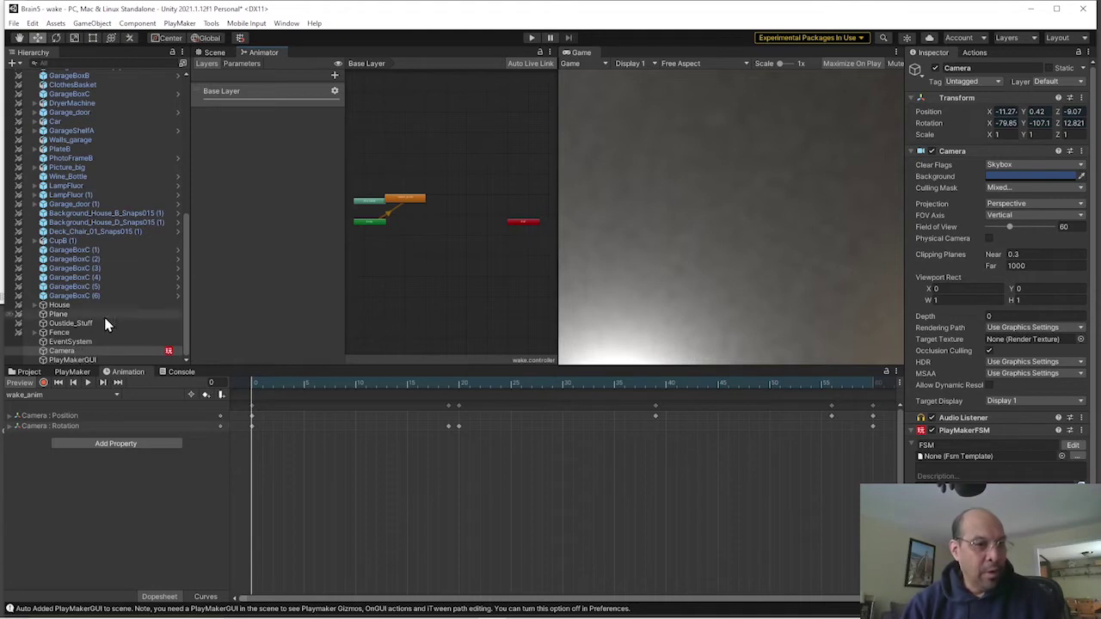
drag(414, 207, 398, 261)
click(398, 261)
scroll(476, 232, up, 5)
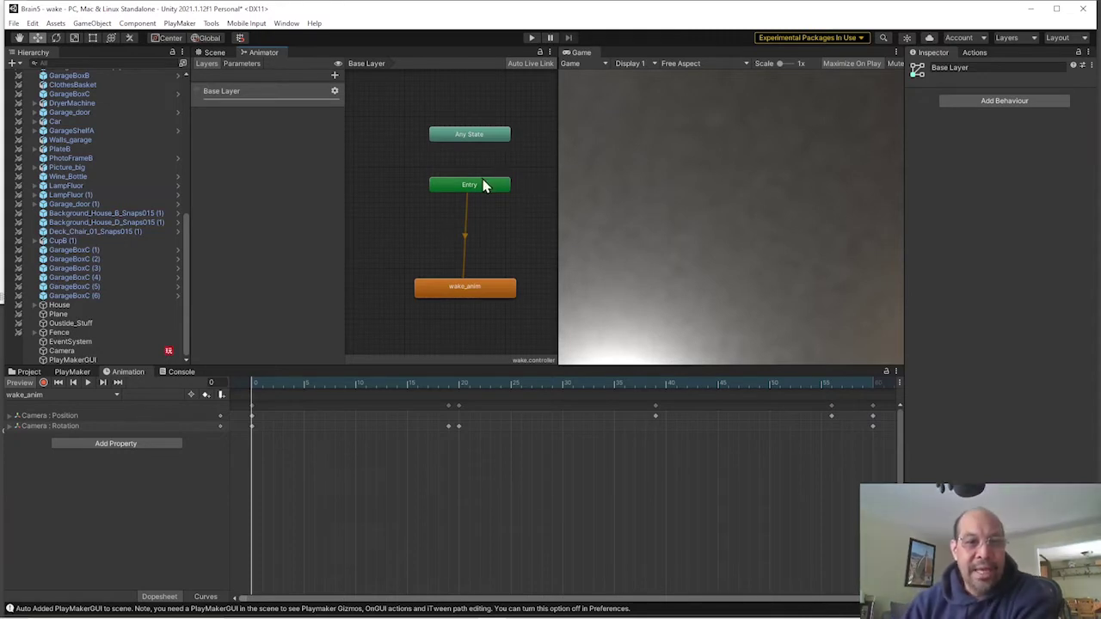
click(467, 290)
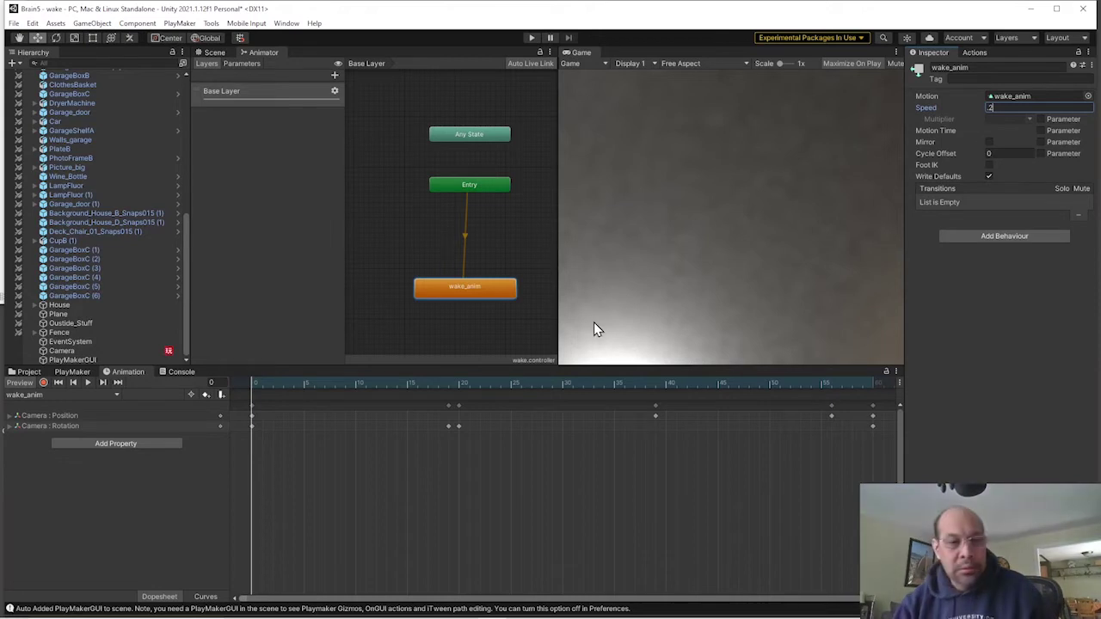
click(29, 372)
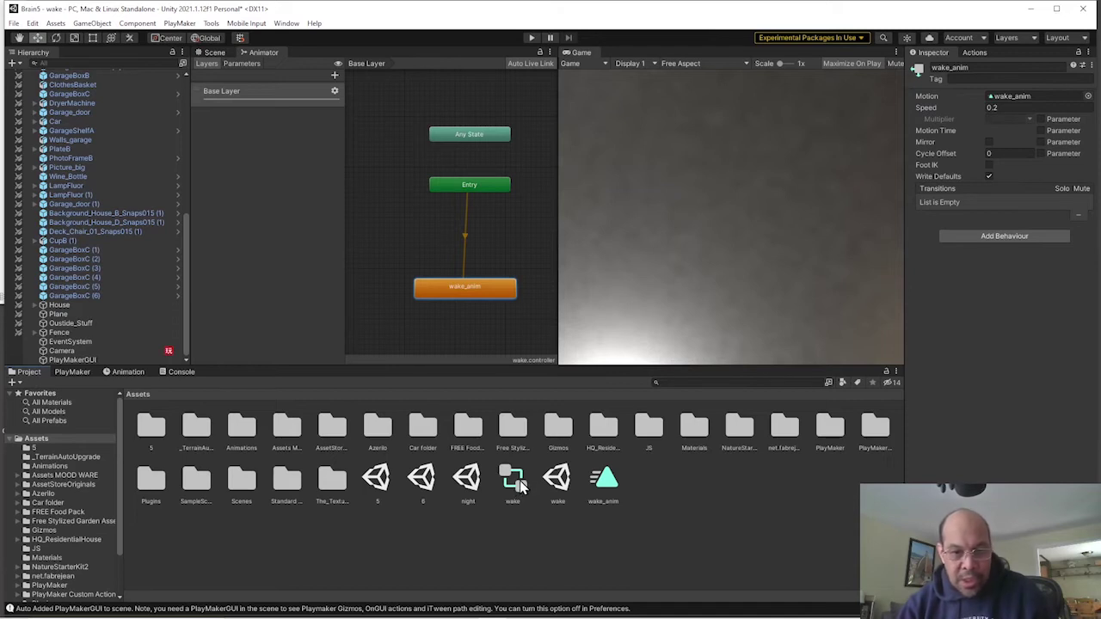
click(606, 480)
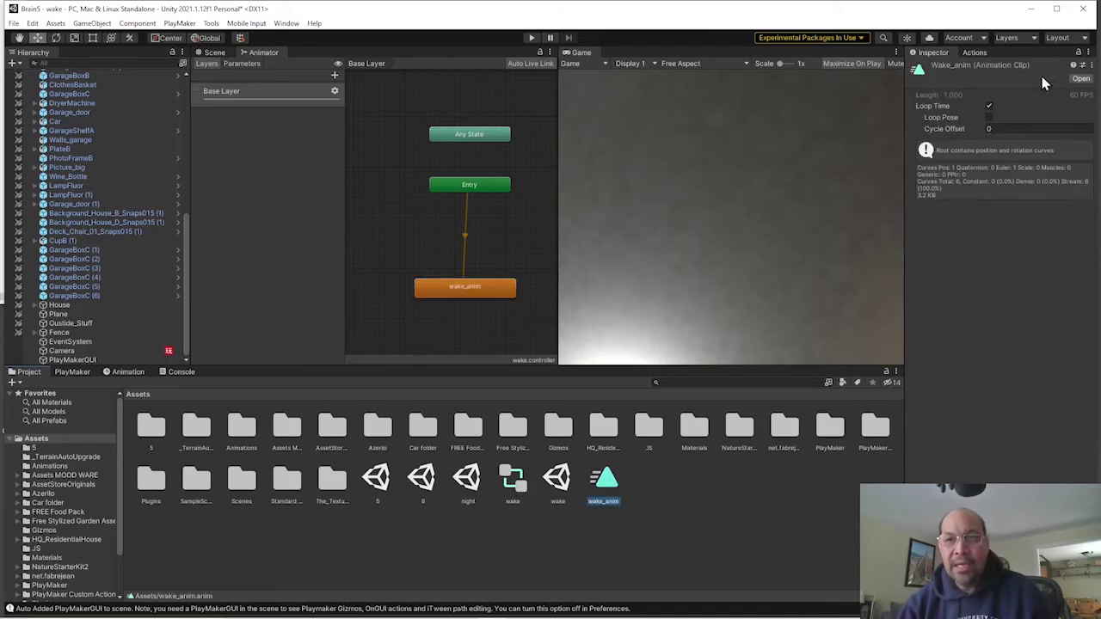
click(988, 106)
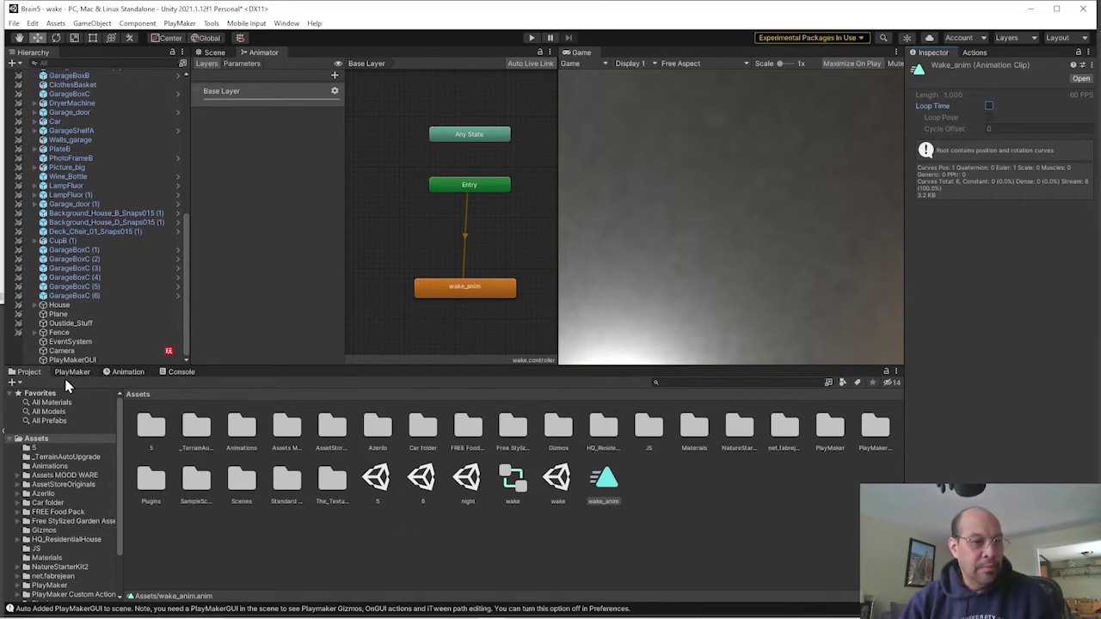
Set the frame-60 animation event to call SendEvent (String) with the string 'wake'.
click(127, 373)
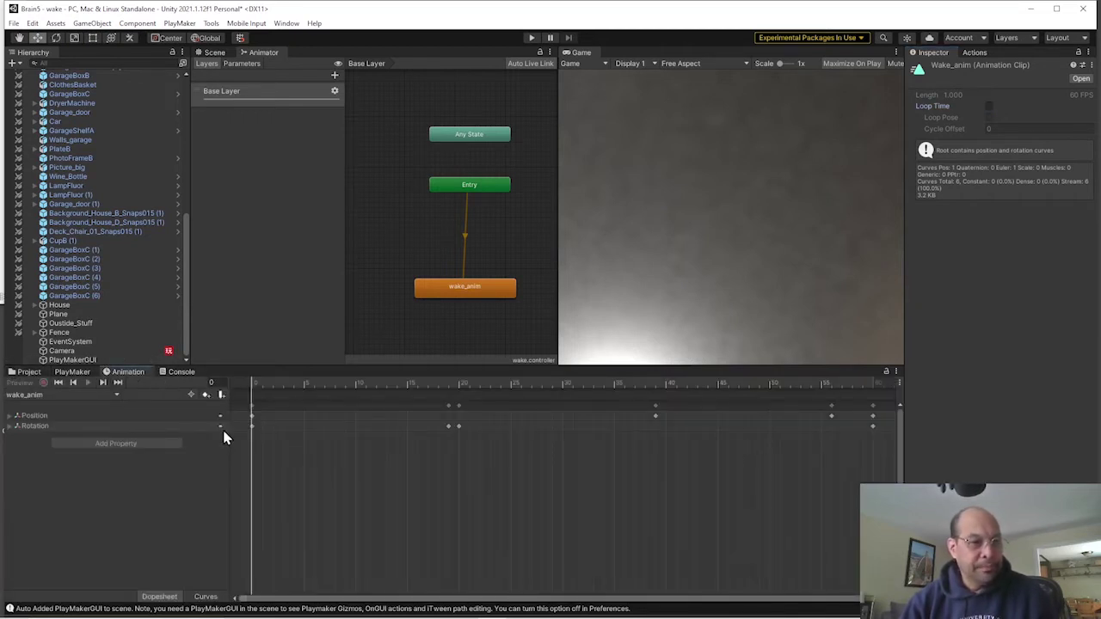
click(65, 350)
click(872, 404)
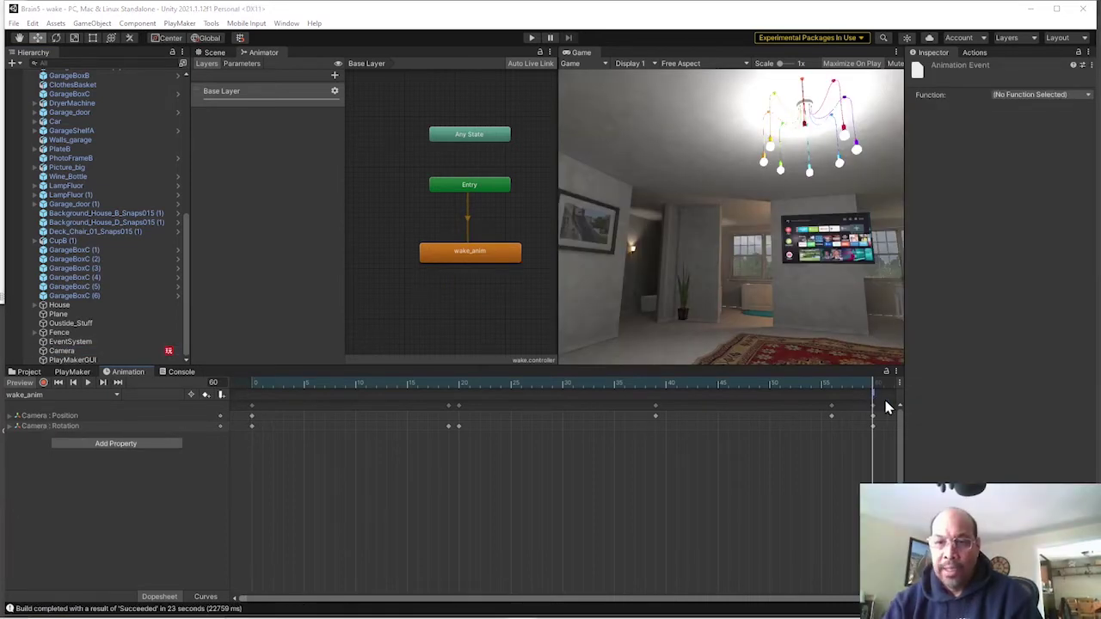
click(1022, 95)
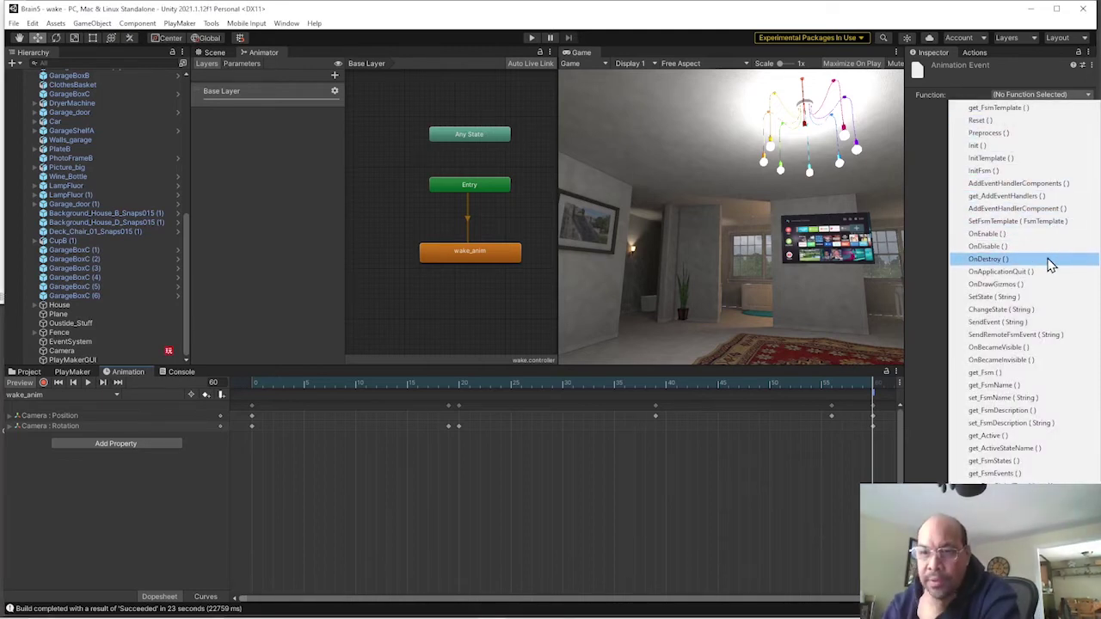
click(1024, 325)
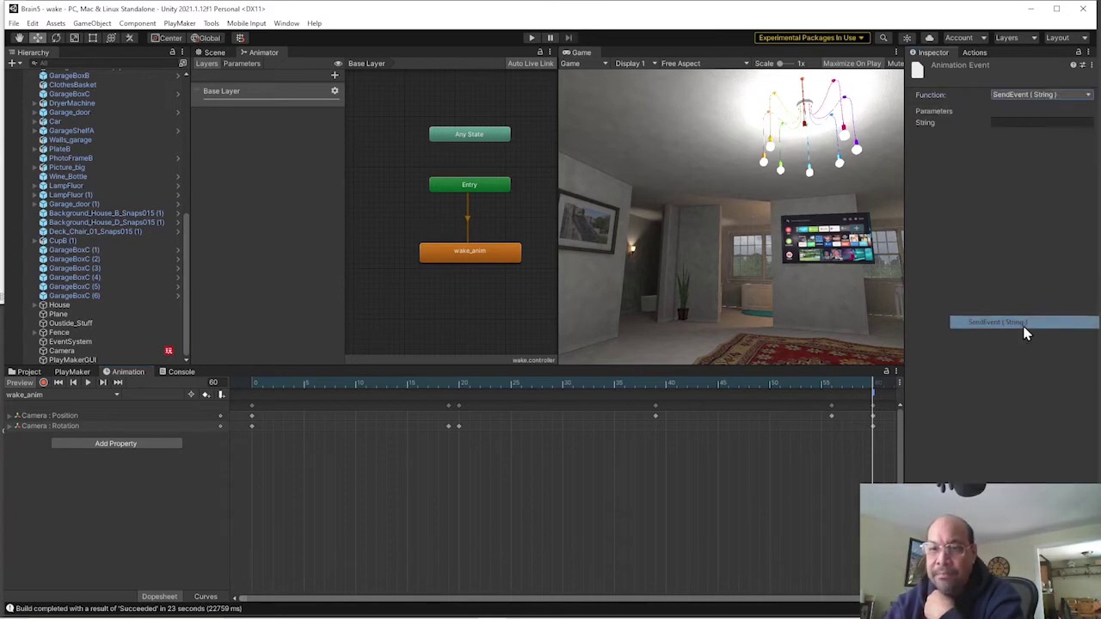
click(1032, 123)
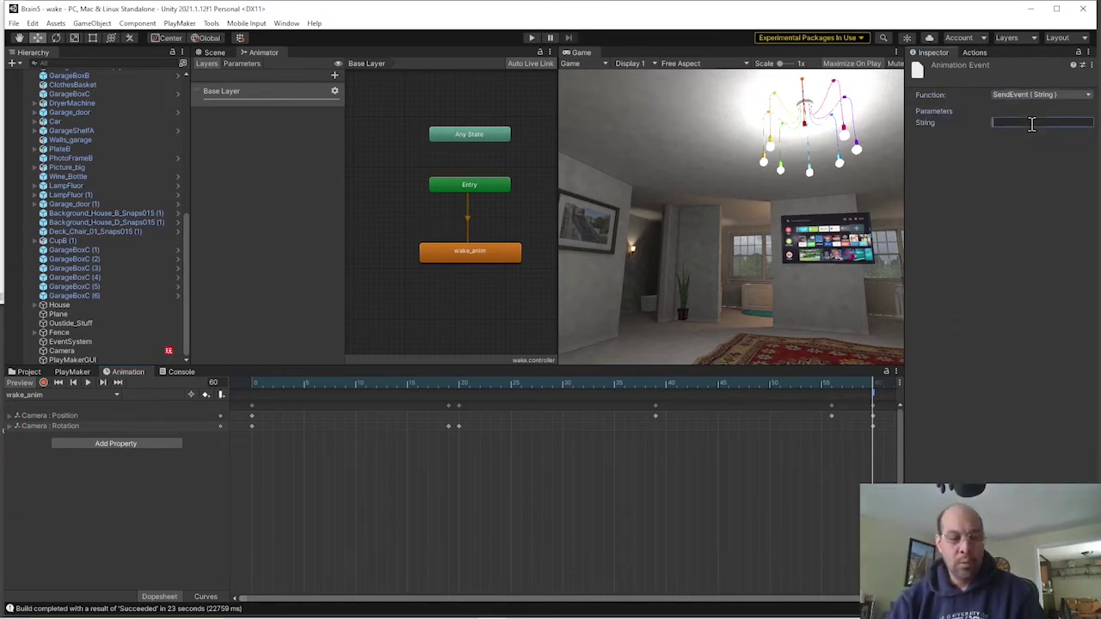
text(wake)
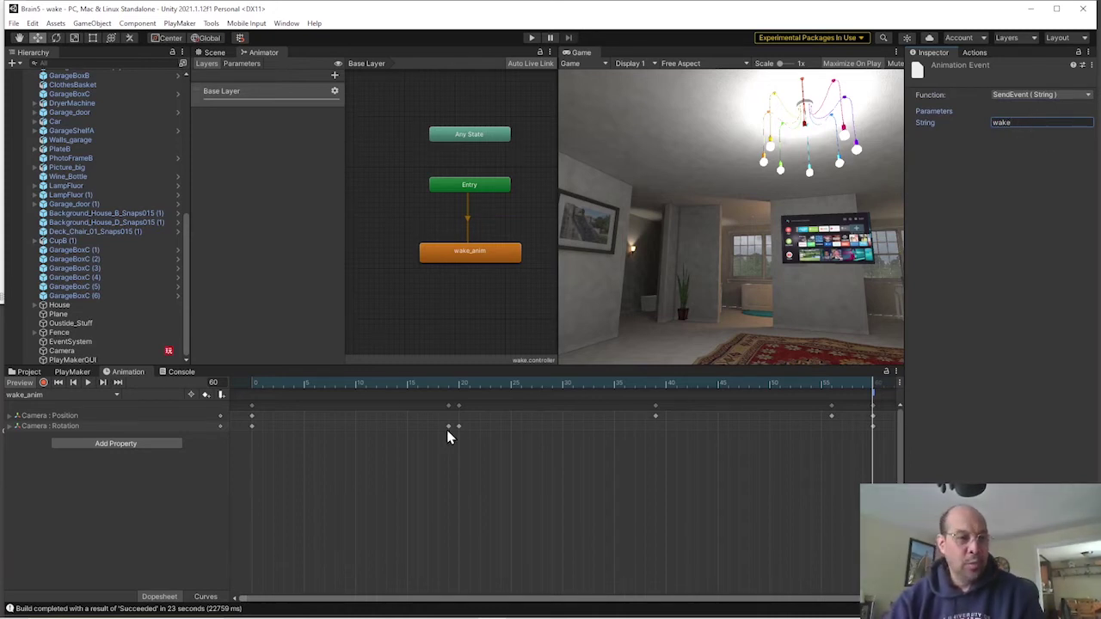
click(69, 352)
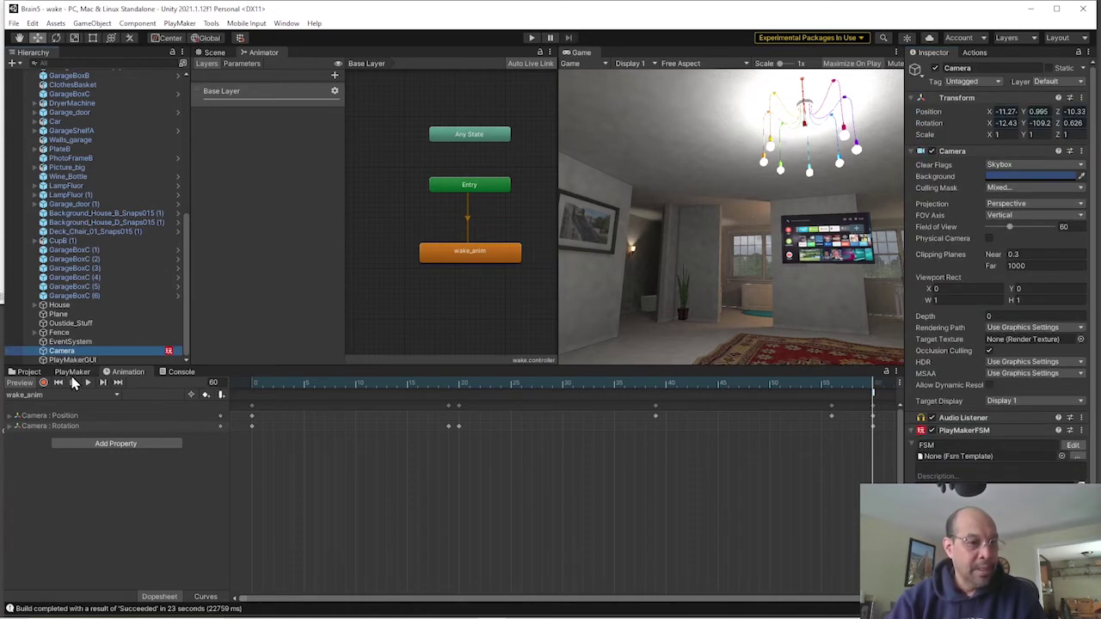
Check the Camera's PlayMaker FSM, then run File > Build And Run.
click(68, 372)
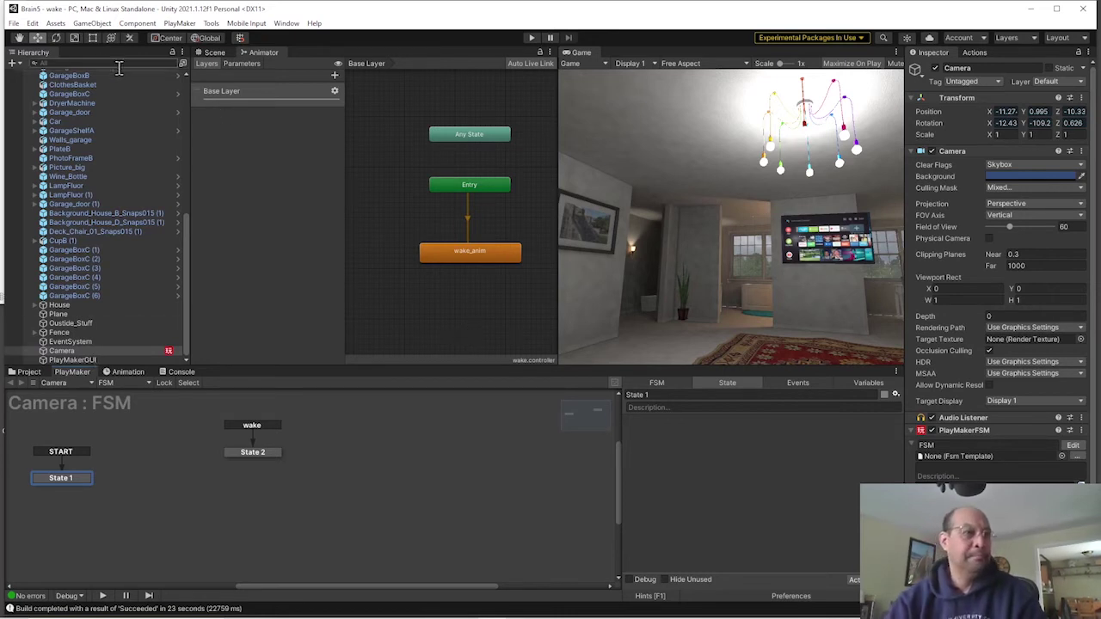
click(14, 23)
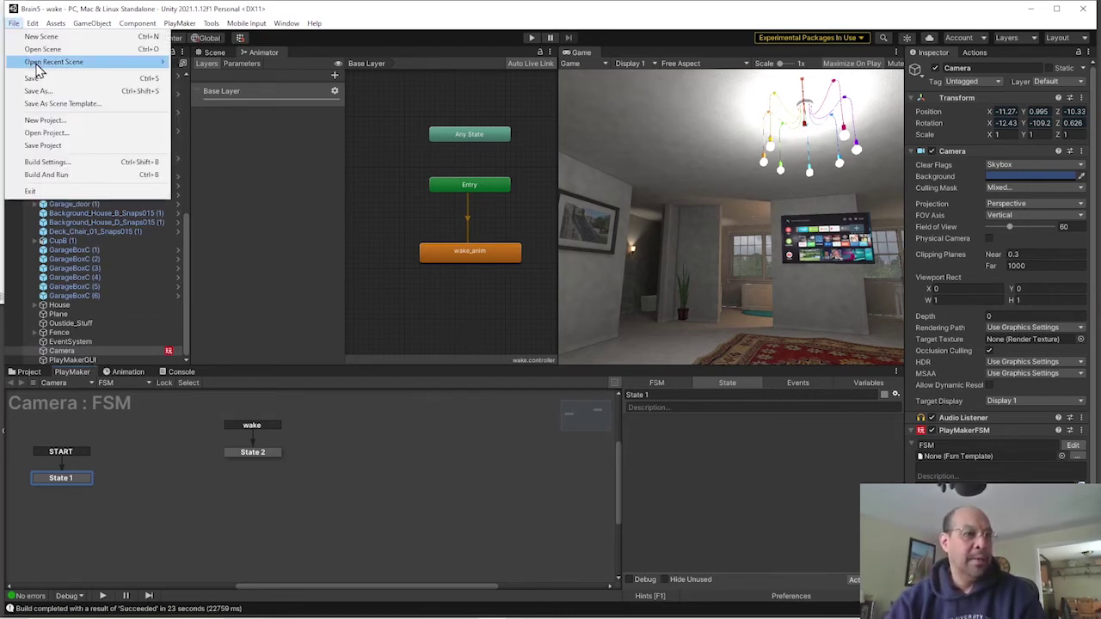
click(68, 175)
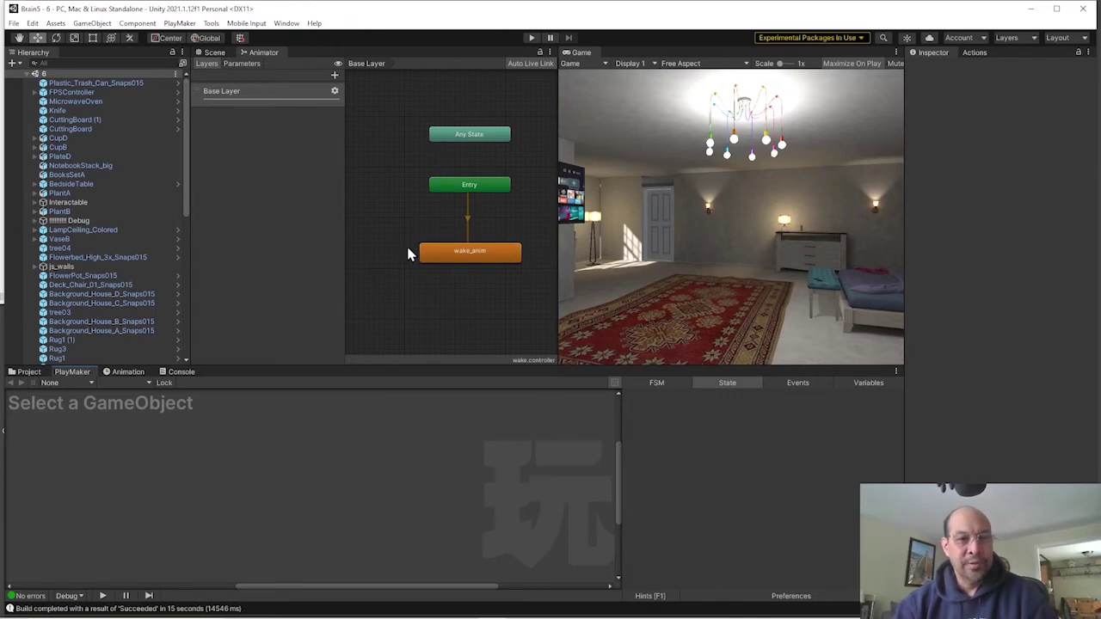
Rotate scene 6's FPSController to face the TV wall and nudge it slightly along X.
click(471, 255)
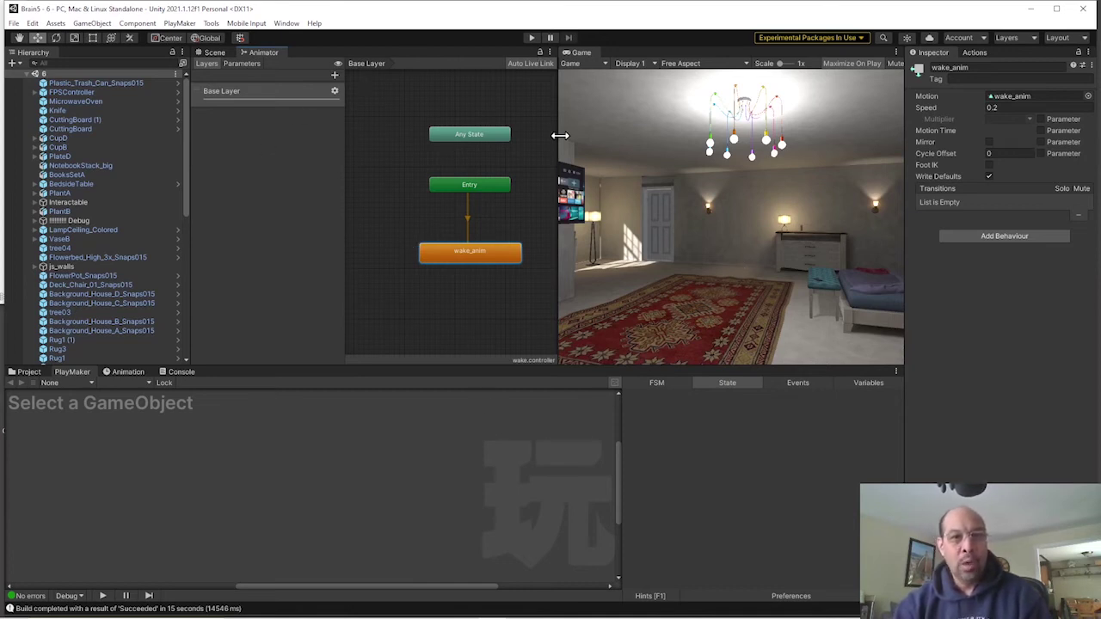
click(213, 53)
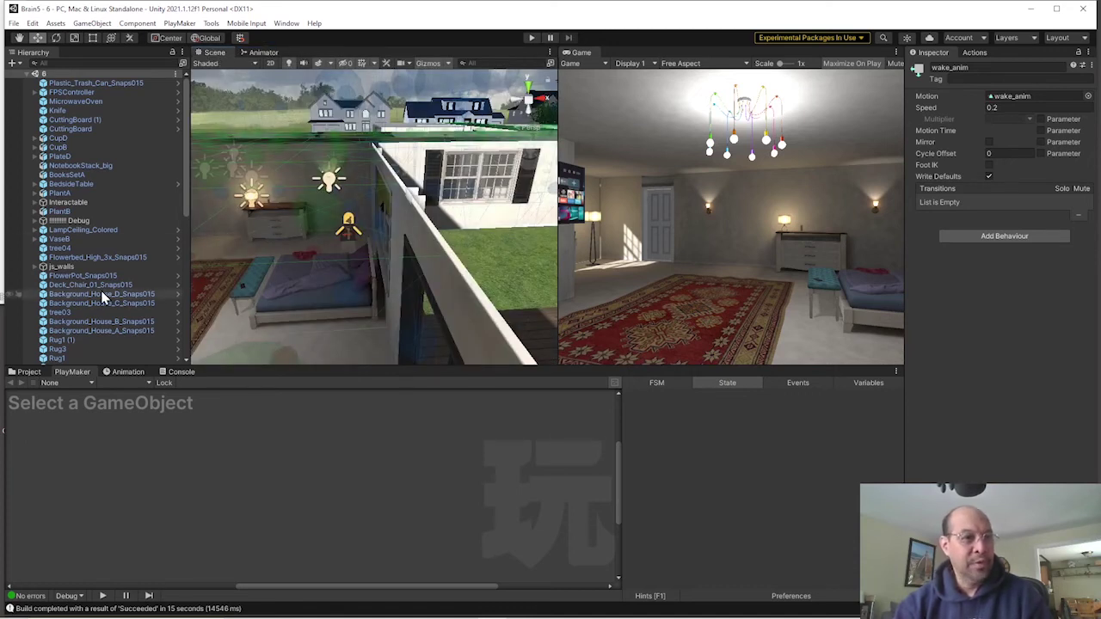
double_click(72, 92)
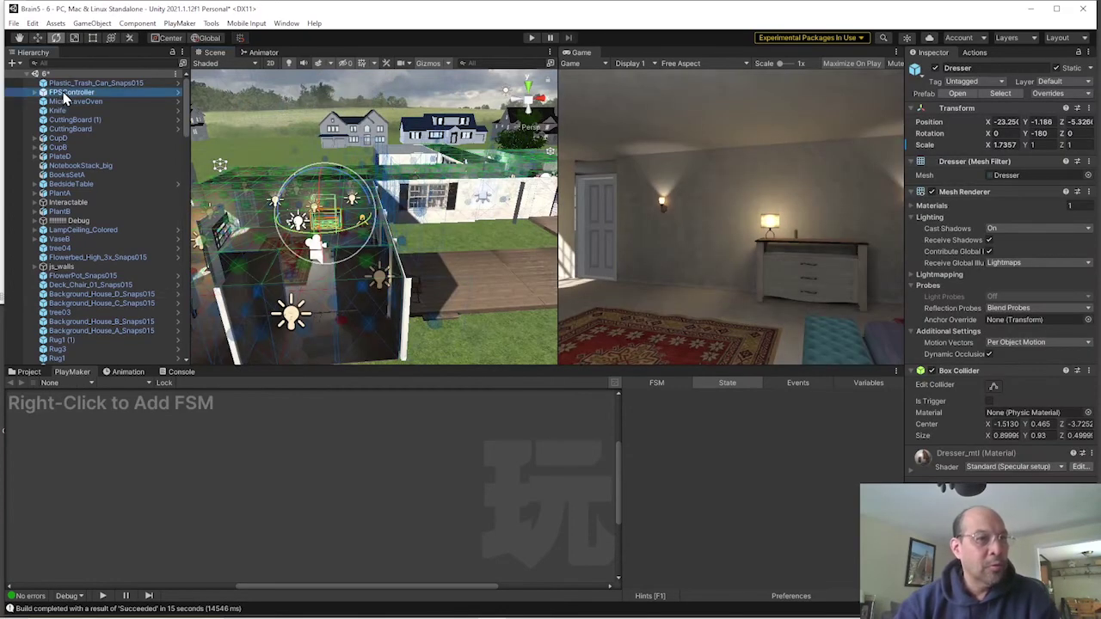
drag(335, 269, 440, 207)
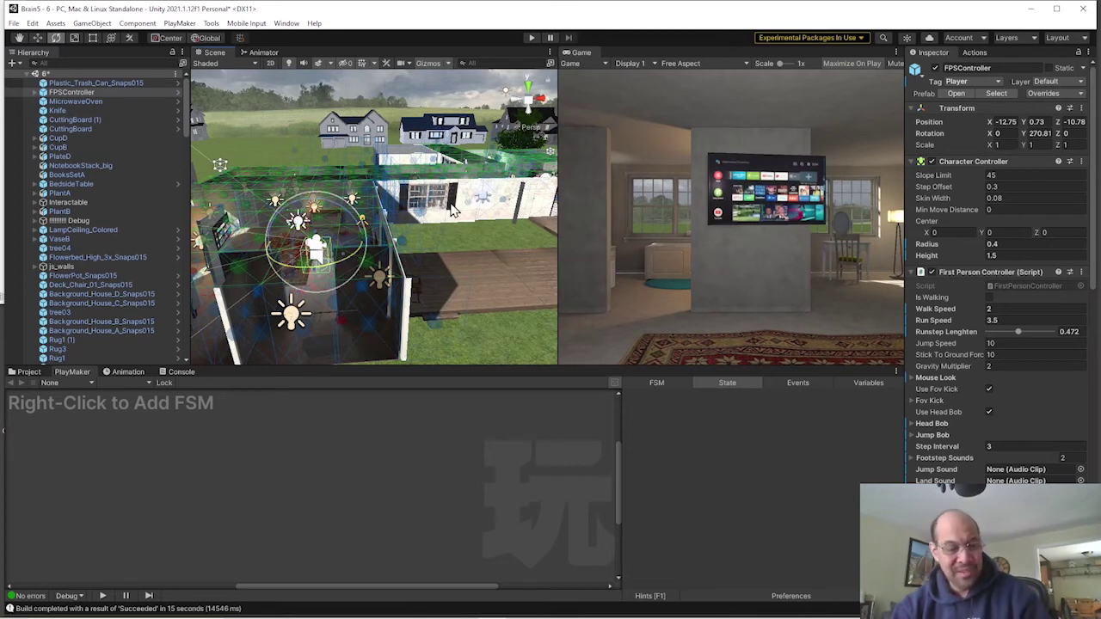
key(w)
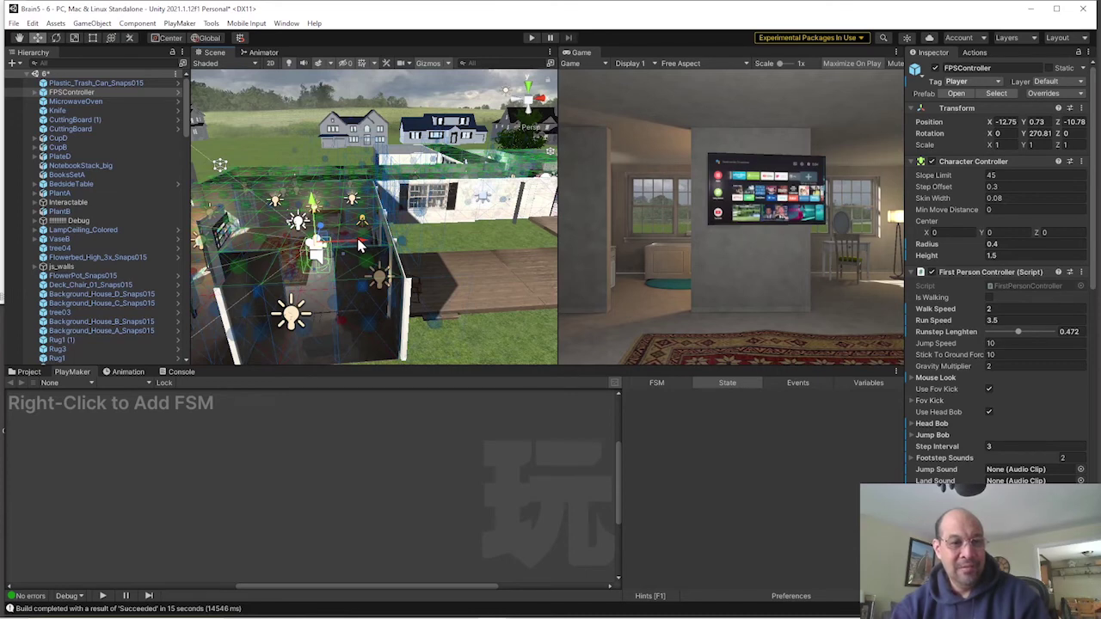
drag(359, 246, 347, 225)
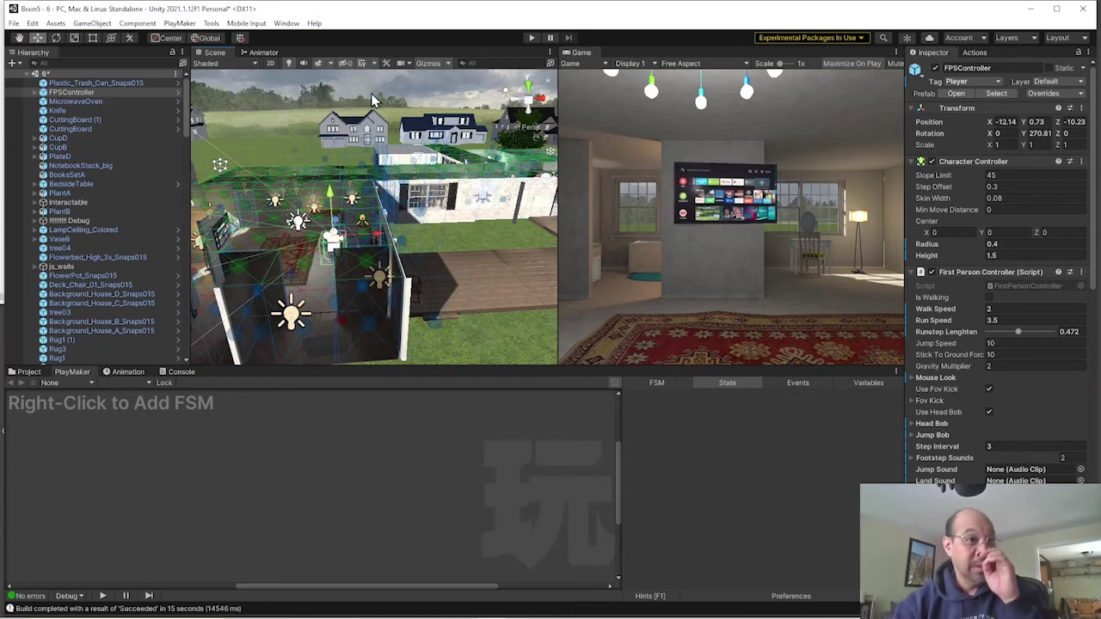
Save scene 6 and reopen the wake scene from the Project assets.
key(ctrl+s)
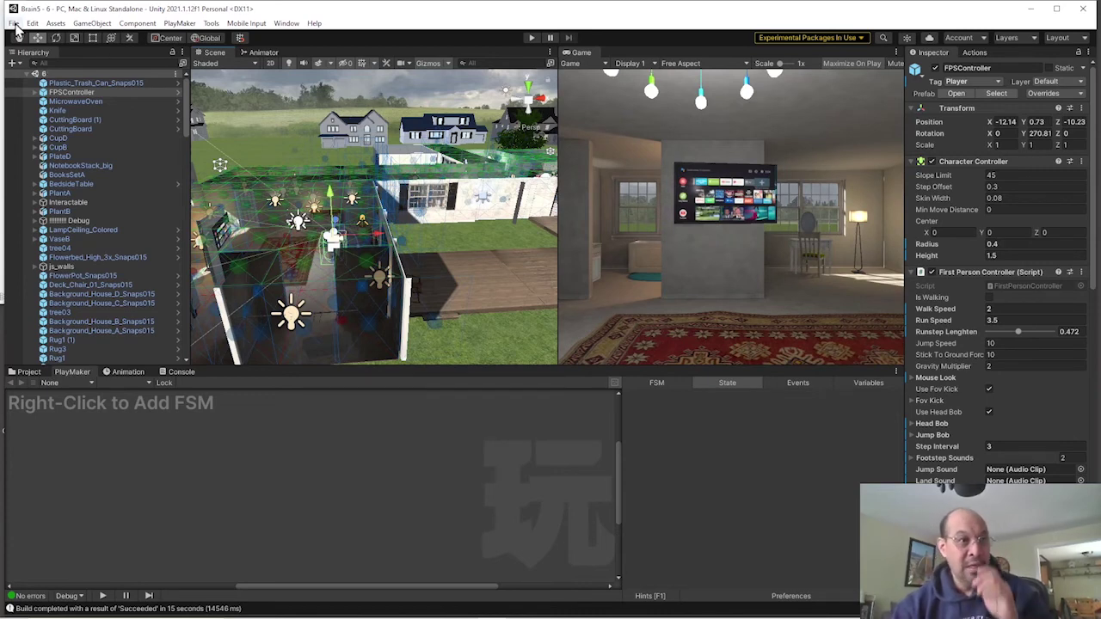
click(15, 25)
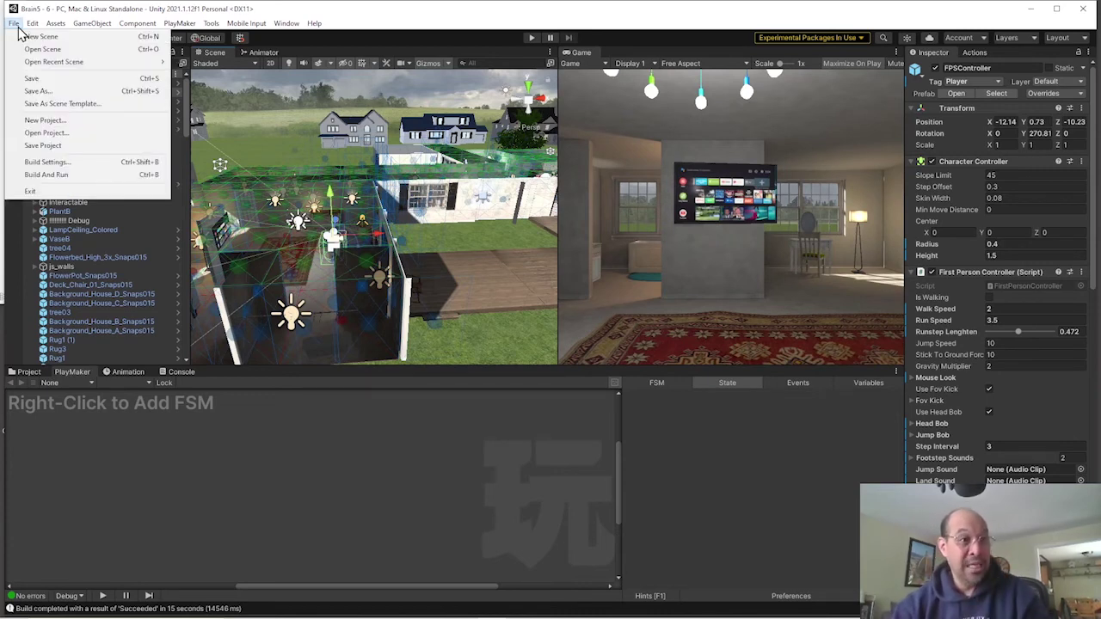
click(141, 496)
click(26, 371)
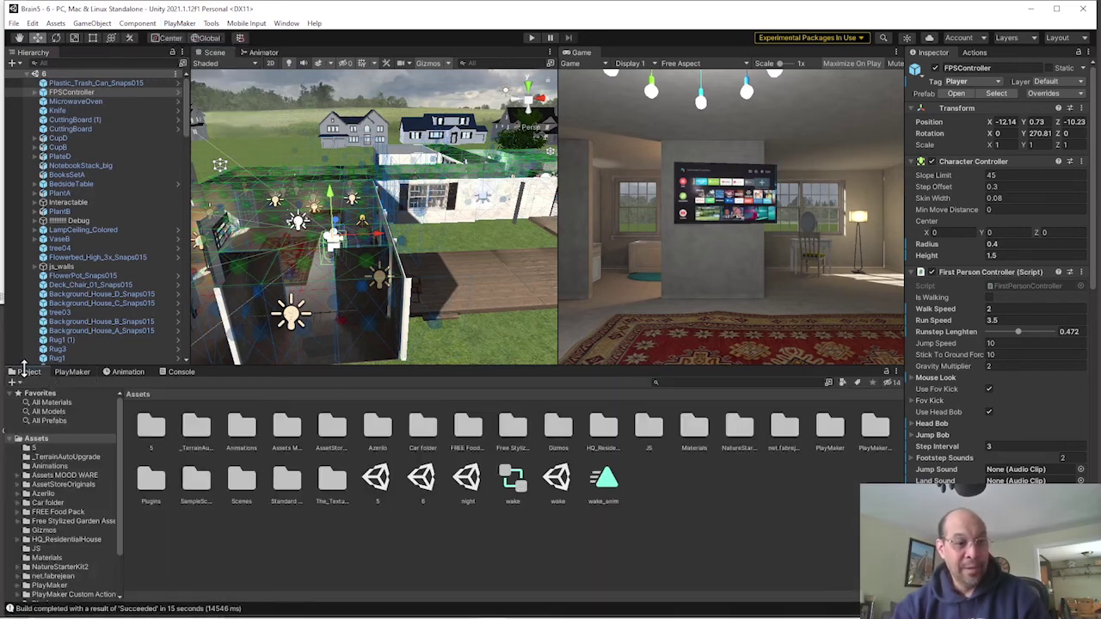
double_click(557, 480)
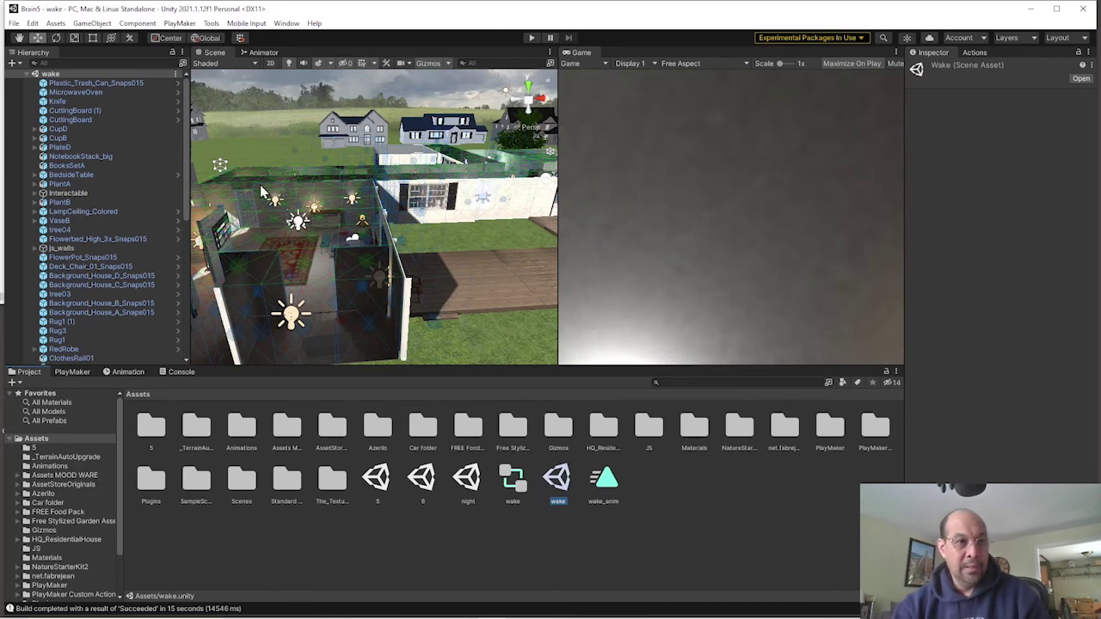
Change the wake_anim state's Speed to 1 in the Animator.
click(262, 53)
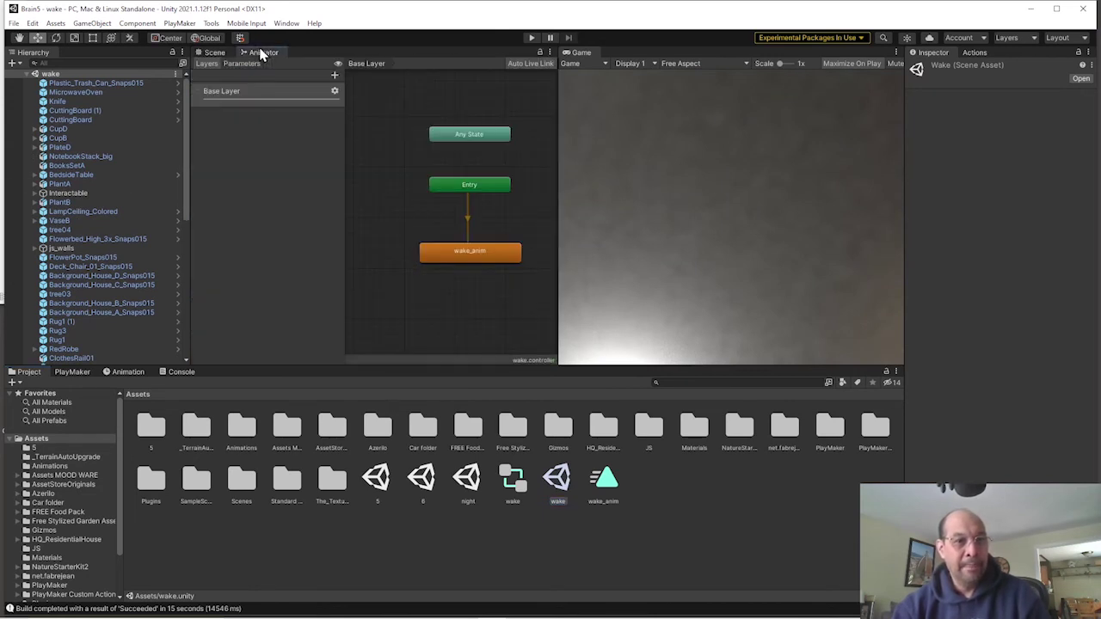
click(468, 254)
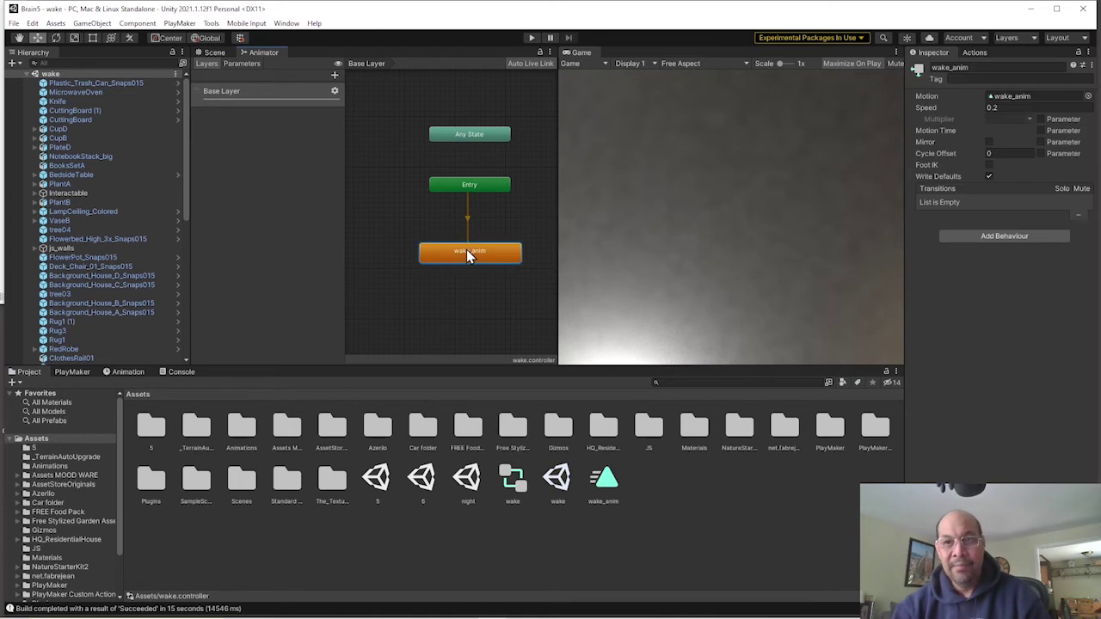
click(1008, 109)
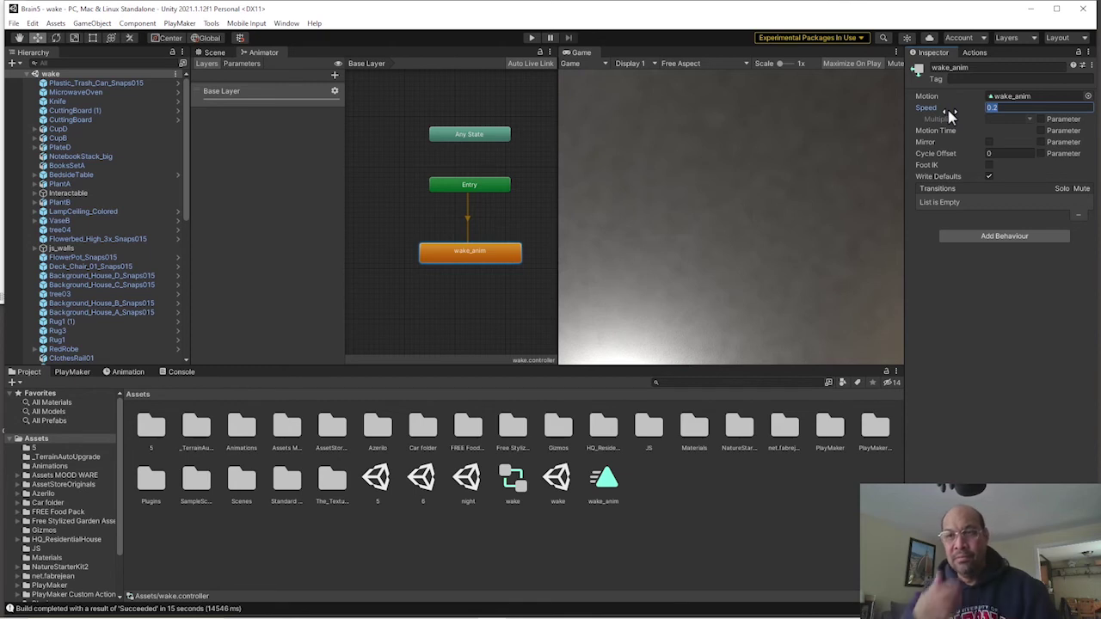
text(1)
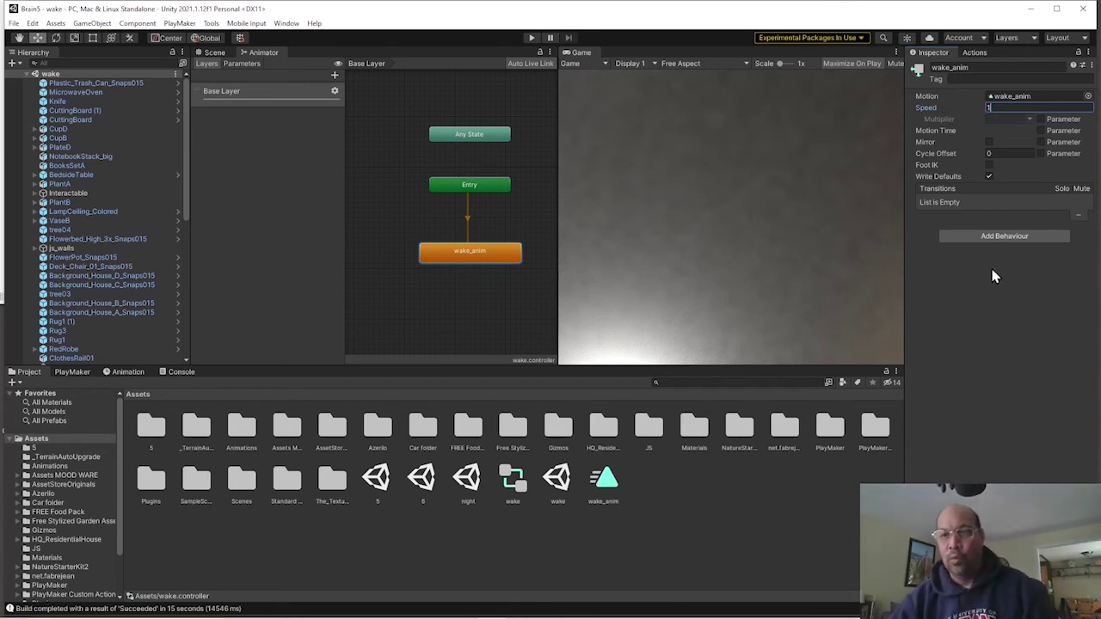